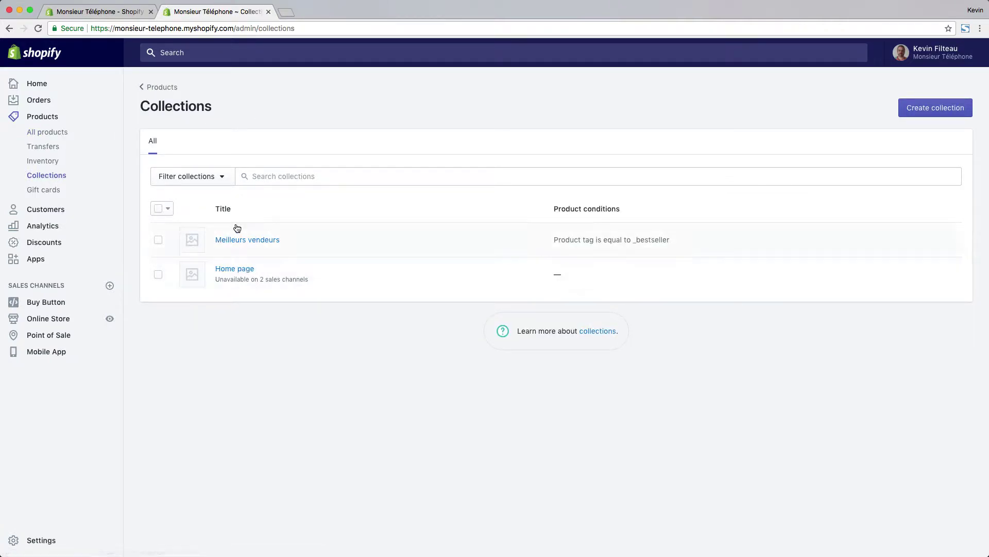
- Create a new collection titled "Vedettes", leaving its description empty
{"action": "left_click", "coordinate": [923, 109]}
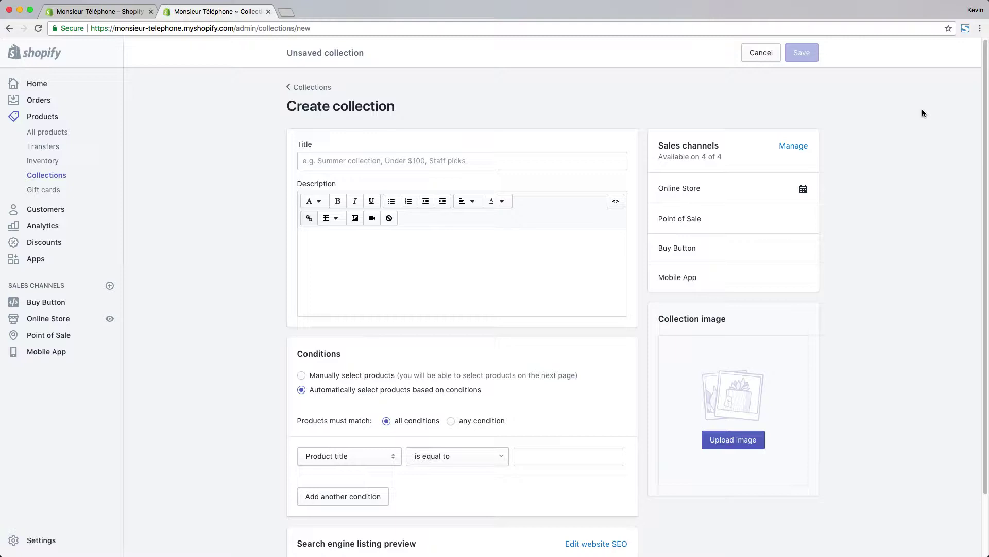
{"action": "left_click", "coordinate": [461, 161]}
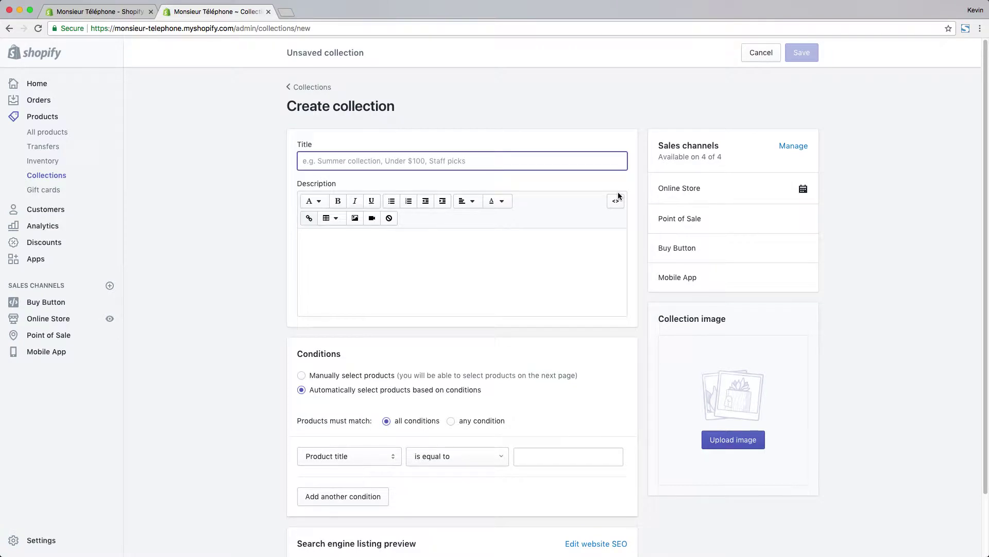
{"action": "type", "text": "V"}
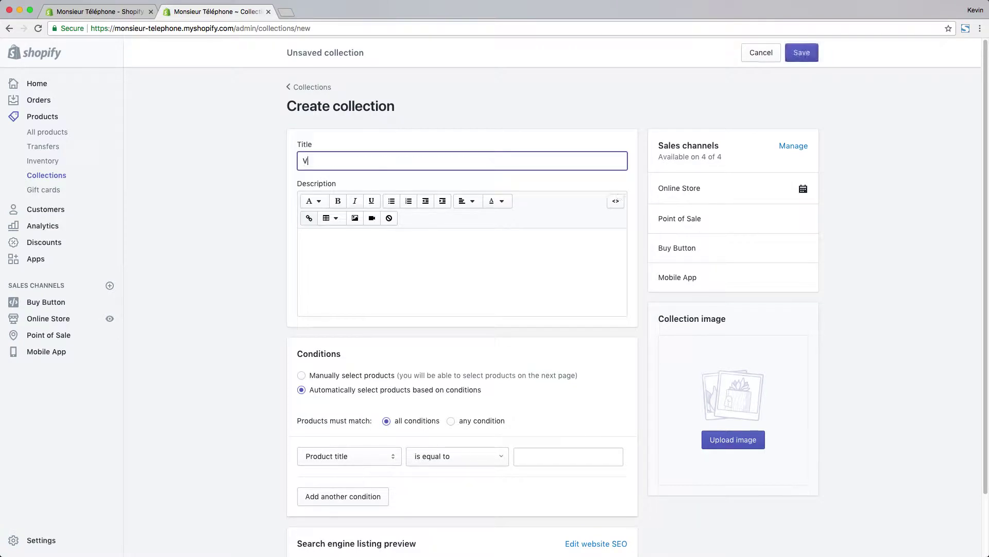
{"action": "type", "text": "edettes"}
{"action": "left_click", "coordinate": [534, 288]}
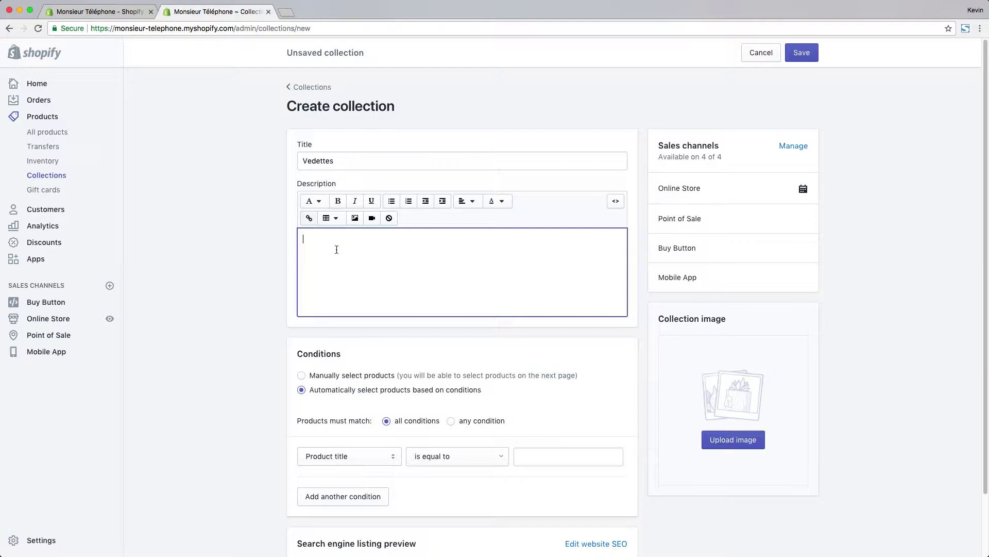
- Try manual product selection for the collection and return to automatic selection based on conditions
{"action": "scroll", "coordinate": [233, 273], "scroll_direction": "down", "scroll_amount": 3}
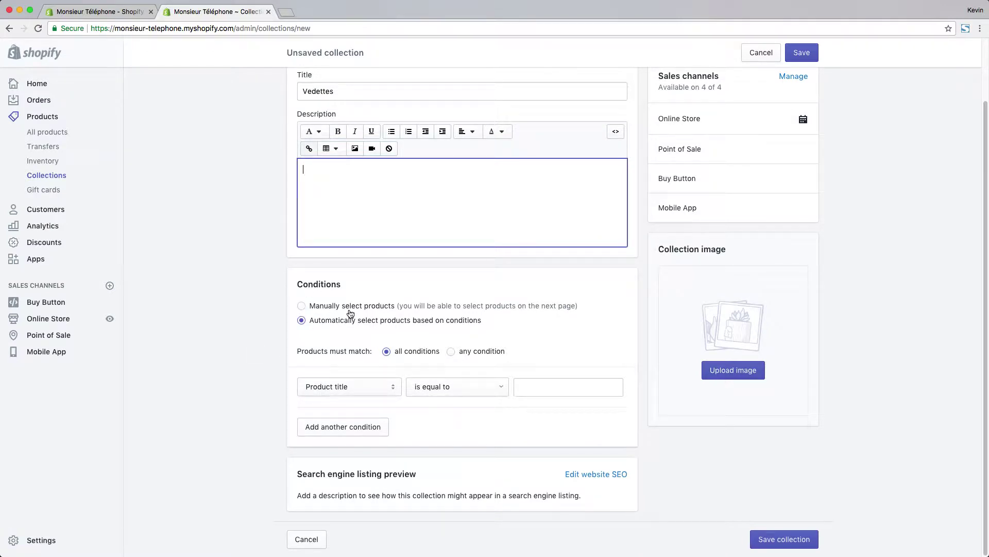
{"action": "left_click", "coordinate": [301, 306]}
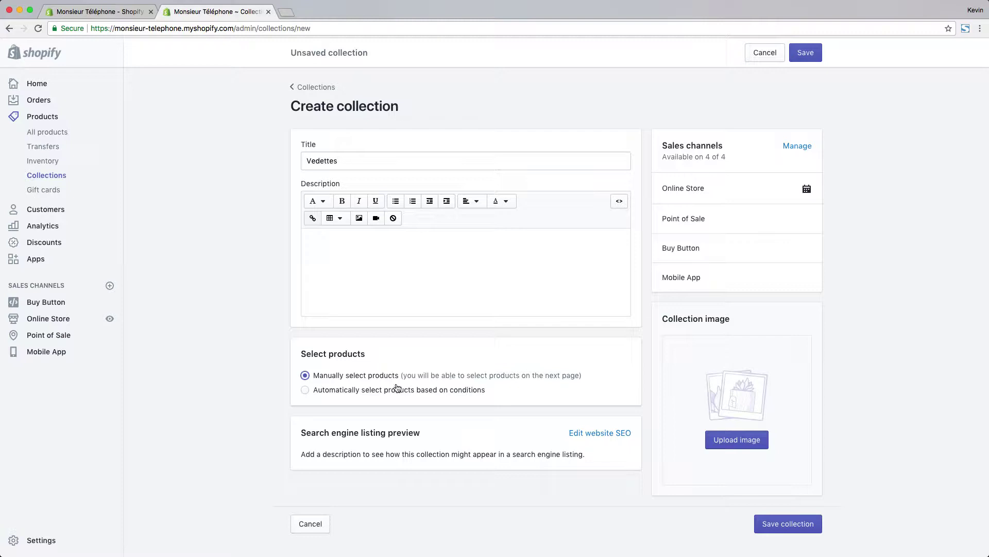
{"action": "left_click", "coordinate": [305, 390]}
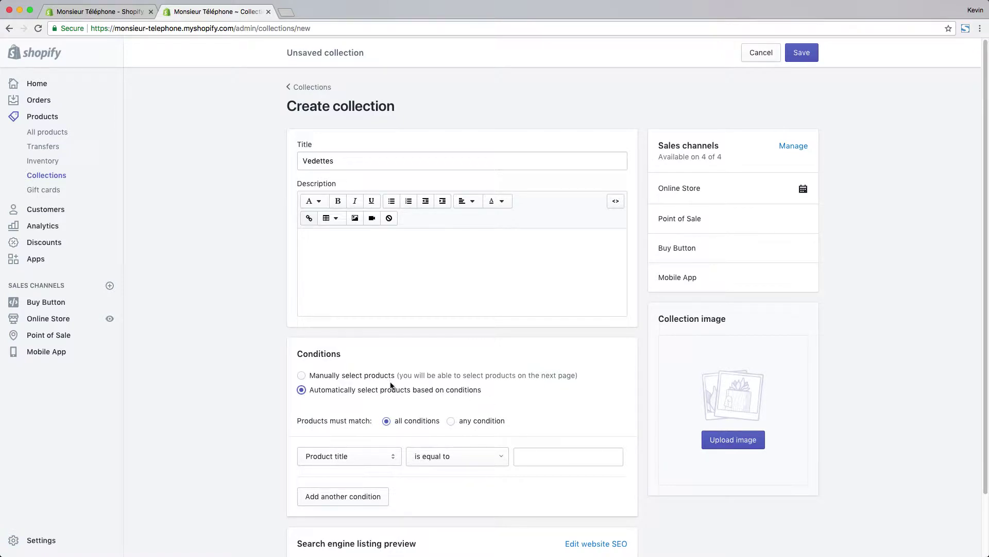
- Base the collection's condition on Variant's title and examine the comparison operators available for it
{"action": "scroll", "coordinate": [391, 389], "scroll_direction": "down", "scroll_amount": 3}
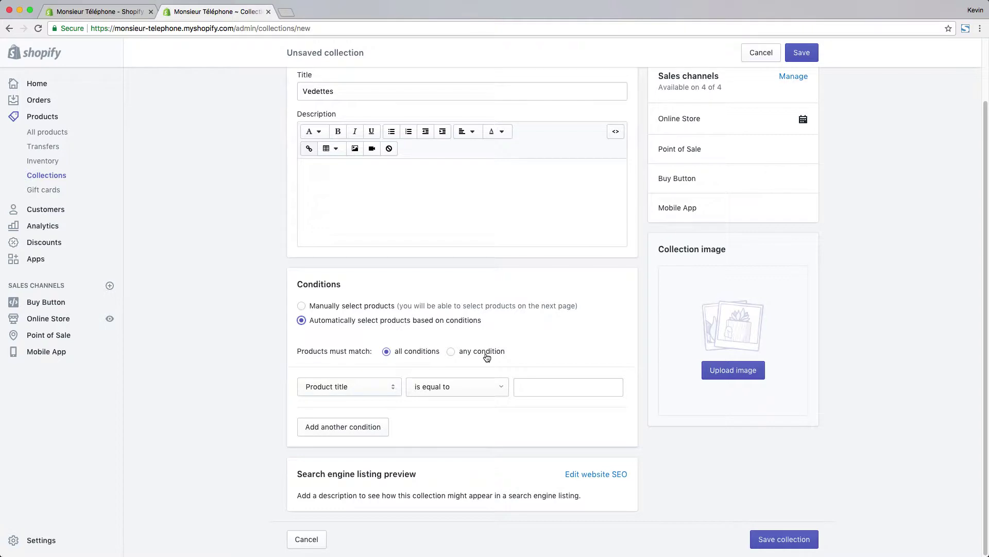
{"action": "left_click", "coordinate": [316, 387]}
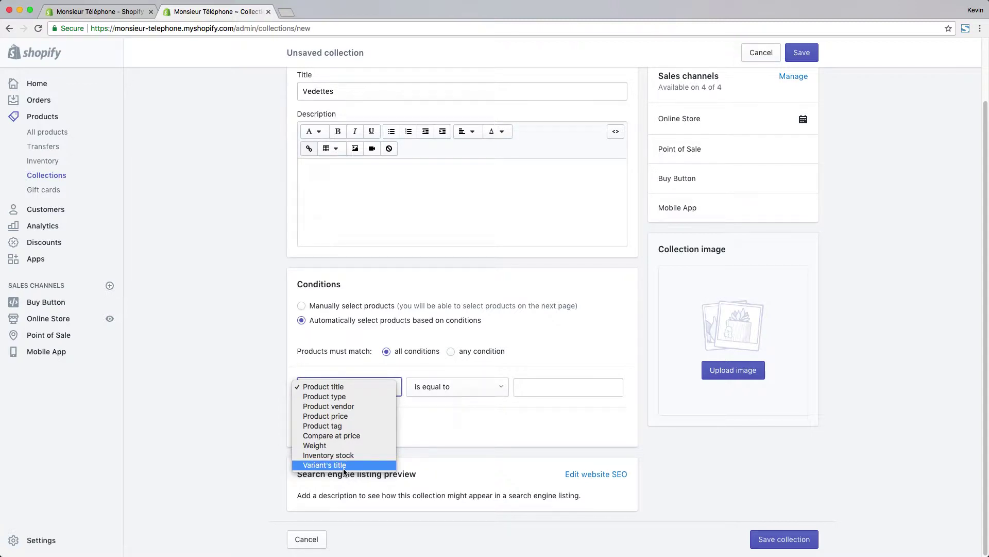
{"action": "left_click", "coordinate": [361, 467]}
{"action": "left_click", "coordinate": [436, 394]}
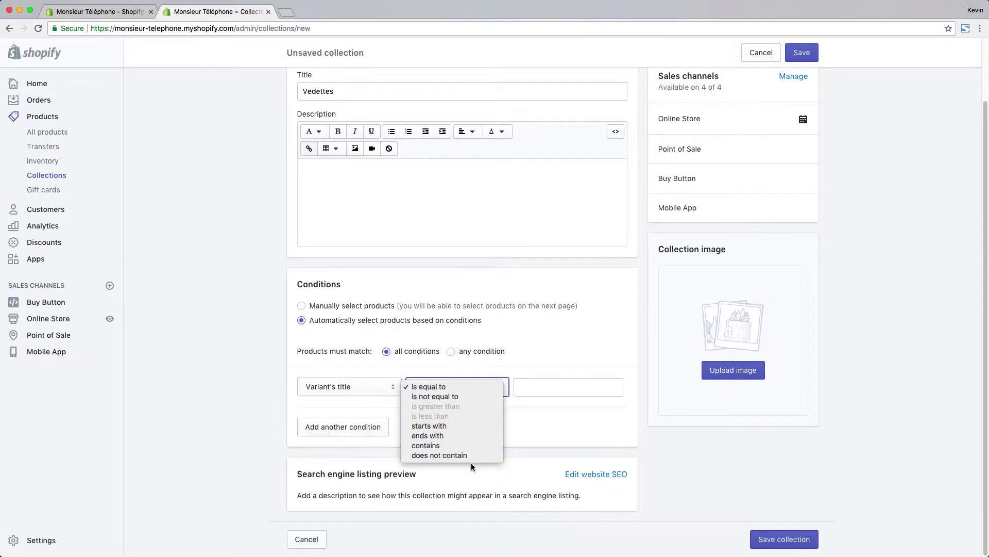
{"action": "left_click", "coordinate": [558, 419]}
- Set the collection's condition to Product tag is equal to "vedette" and save the collection
{"action": "left_click", "coordinate": [391, 386]}
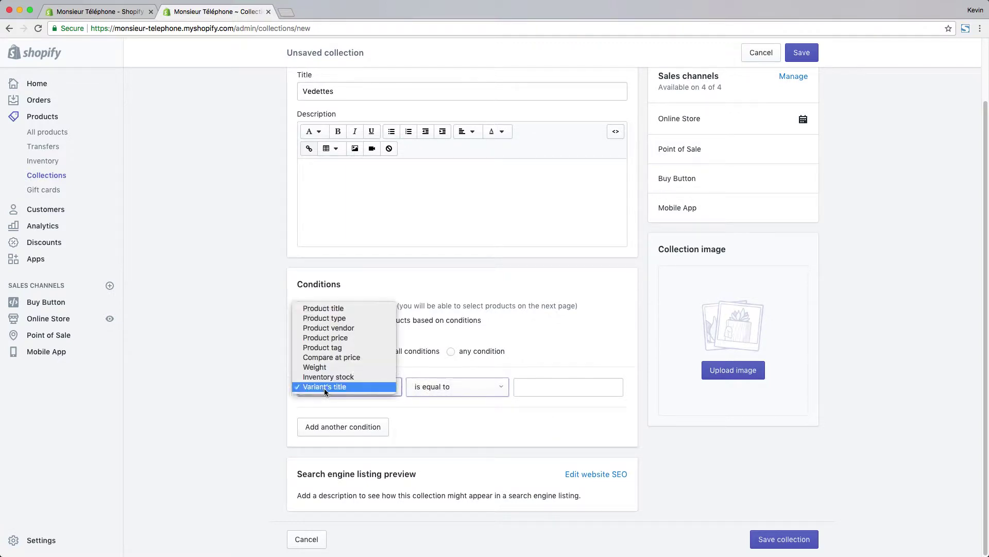
{"action": "left_click", "coordinate": [325, 347]}
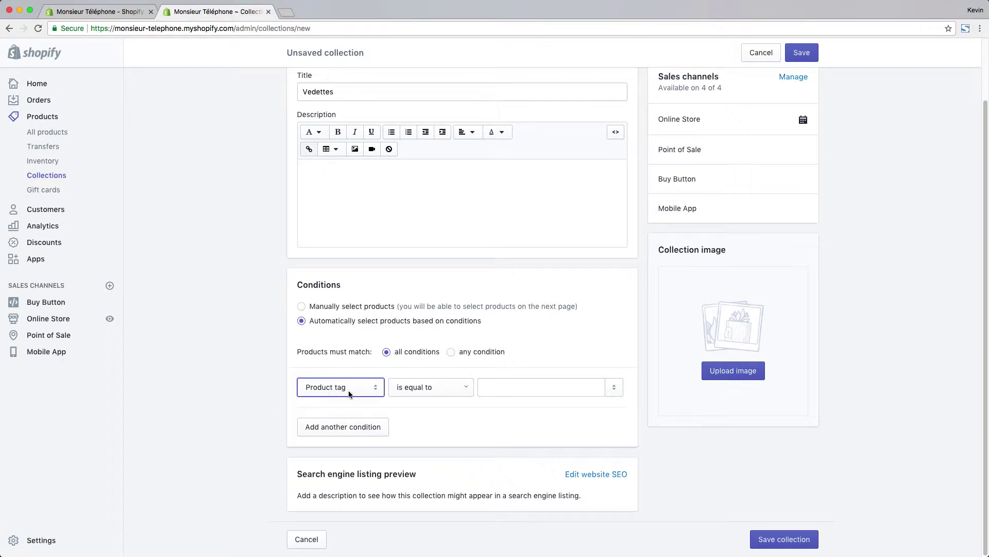
{"action": "left_click", "coordinate": [437, 386]}
{"action": "left_click", "coordinate": [431, 385]}
{"action": "left_click", "coordinate": [432, 387]}
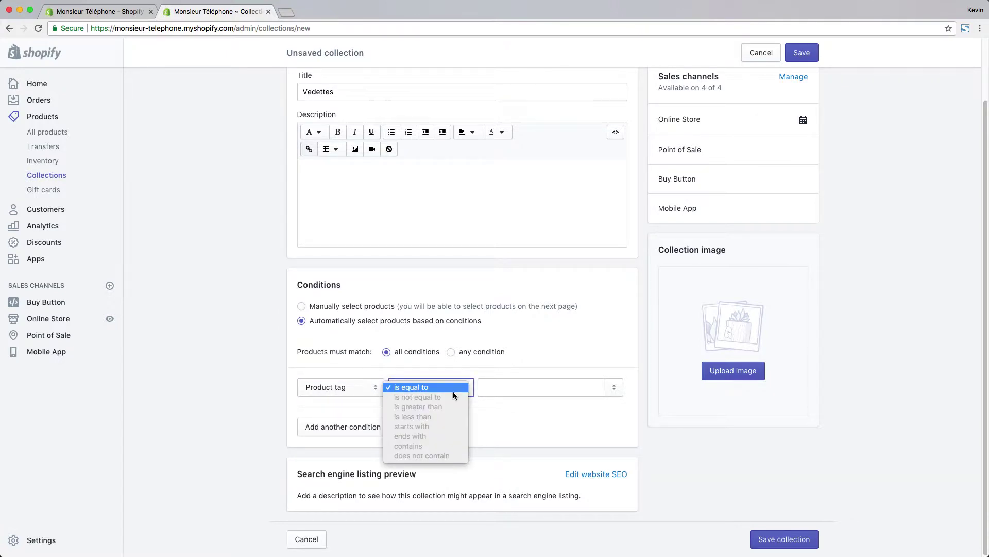
{"action": "left_click", "coordinate": [426, 388]}
{"action": "left_click", "coordinate": [494, 387]}
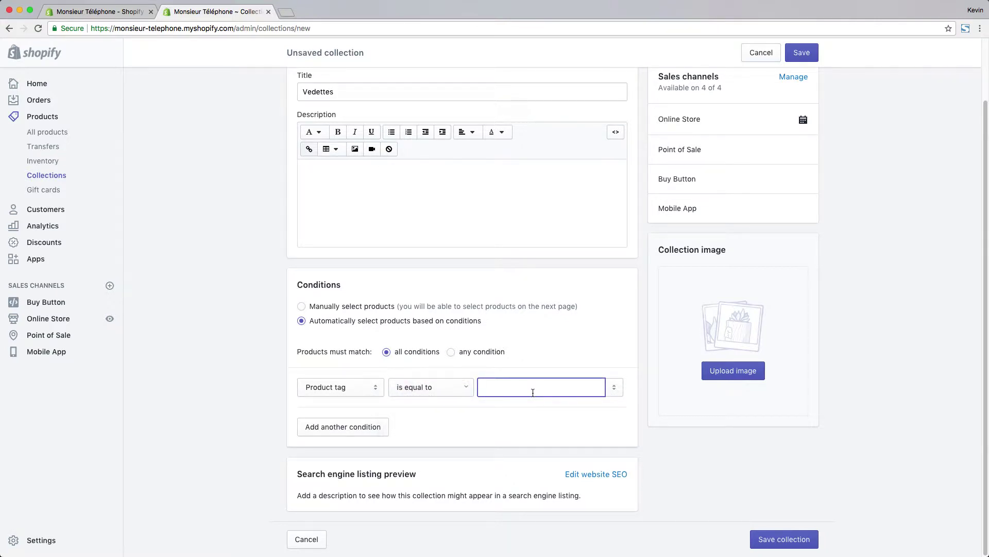
{"action": "type", "text": "vedette"}
{"action": "left_click", "coordinate": [775, 542]}
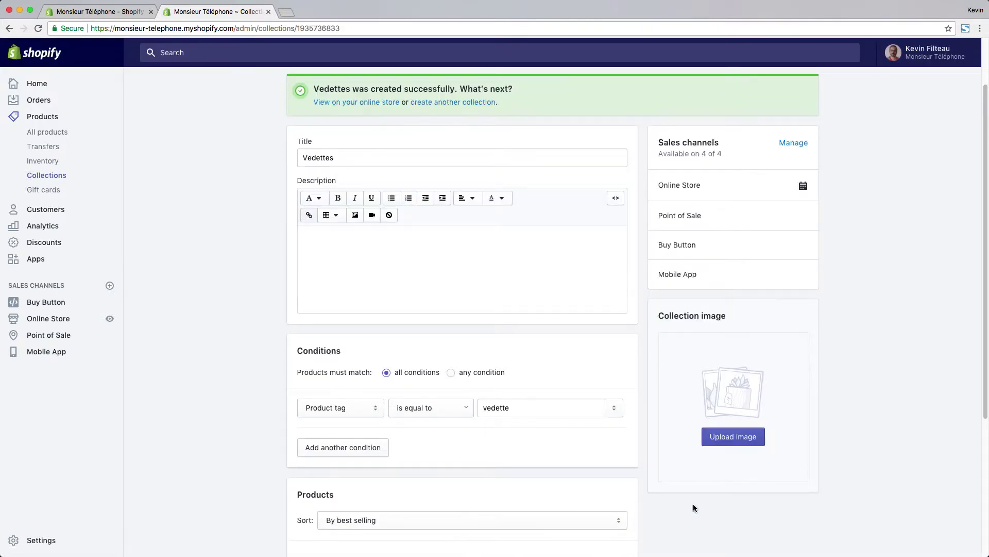
- Open Produit E from the product list and add the tag "Vedette" to it
{"action": "left_click", "coordinate": [38, 134]}
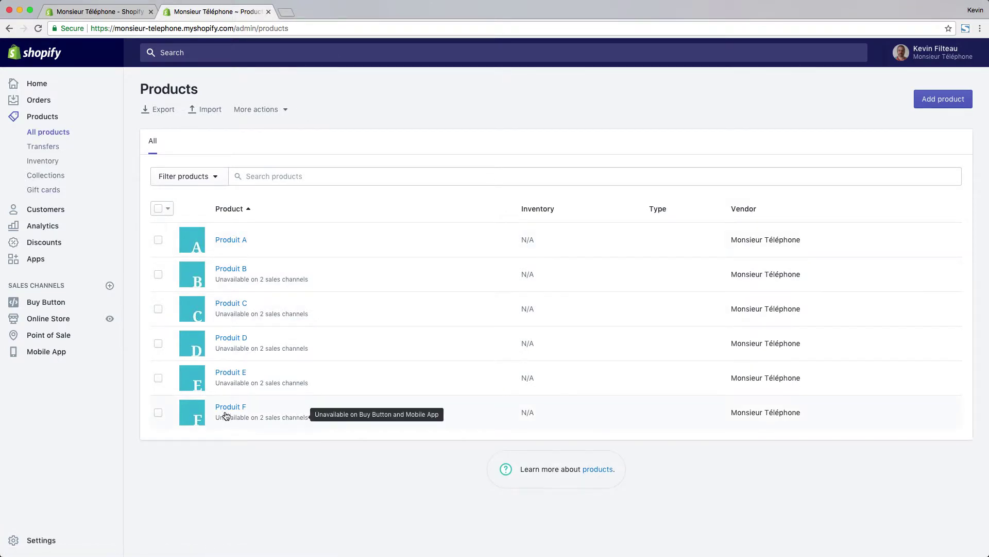
{"action": "left_click", "coordinate": [236, 375]}
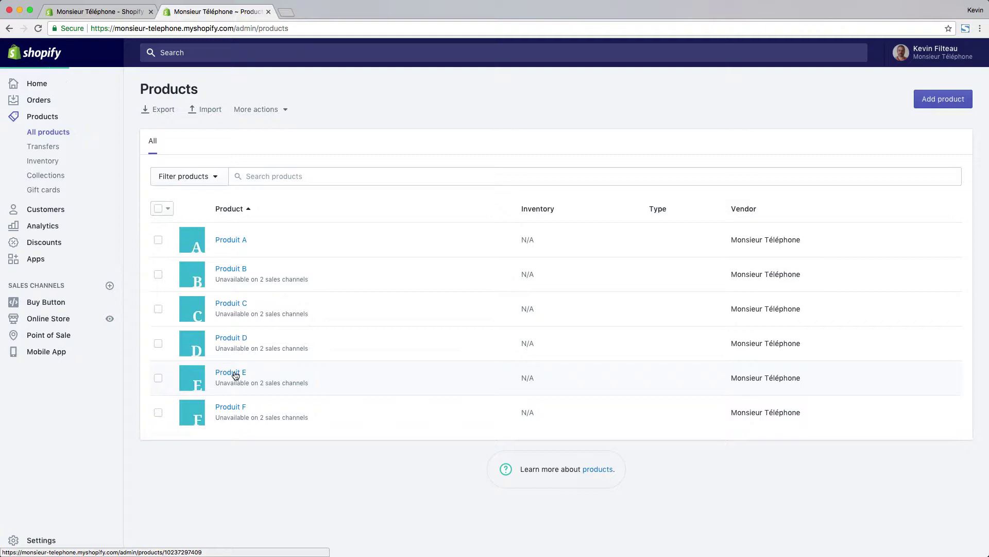
{"action": "scroll", "coordinate": [234, 392], "scroll_direction": "down", "scroll_amount": 5}
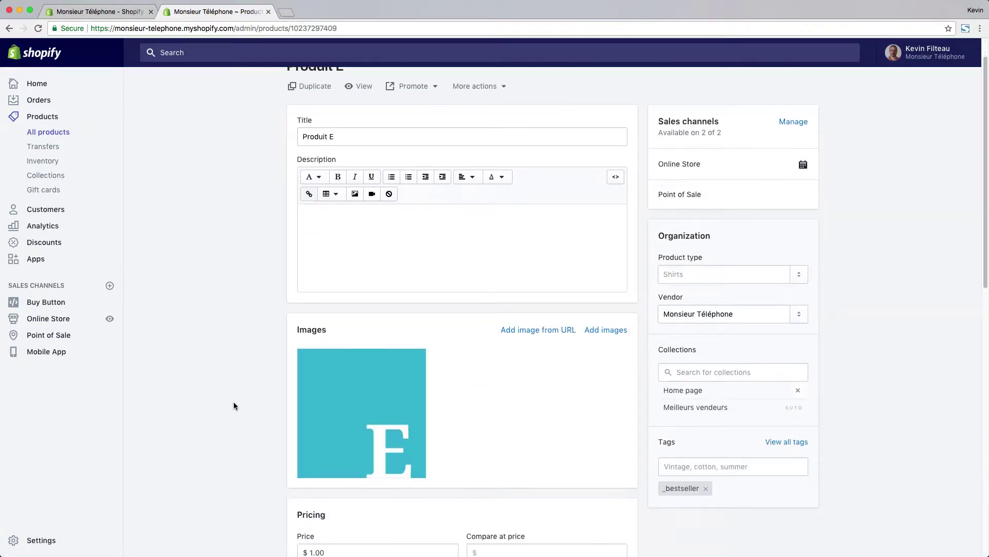
{"action": "left_click", "coordinate": [683, 305]}
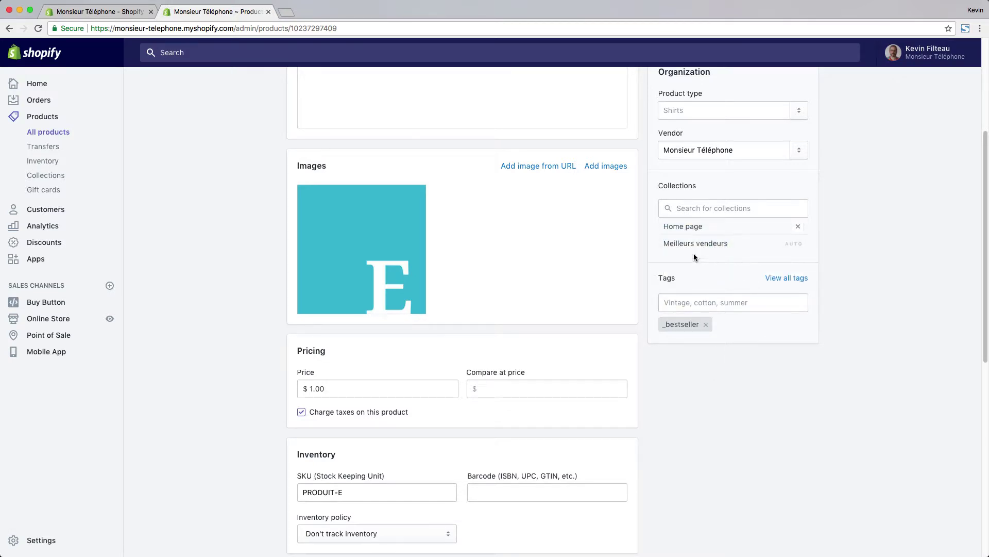
{"action": "left_click", "coordinate": [689, 302]}
{"action": "type", "text": "Ve"}
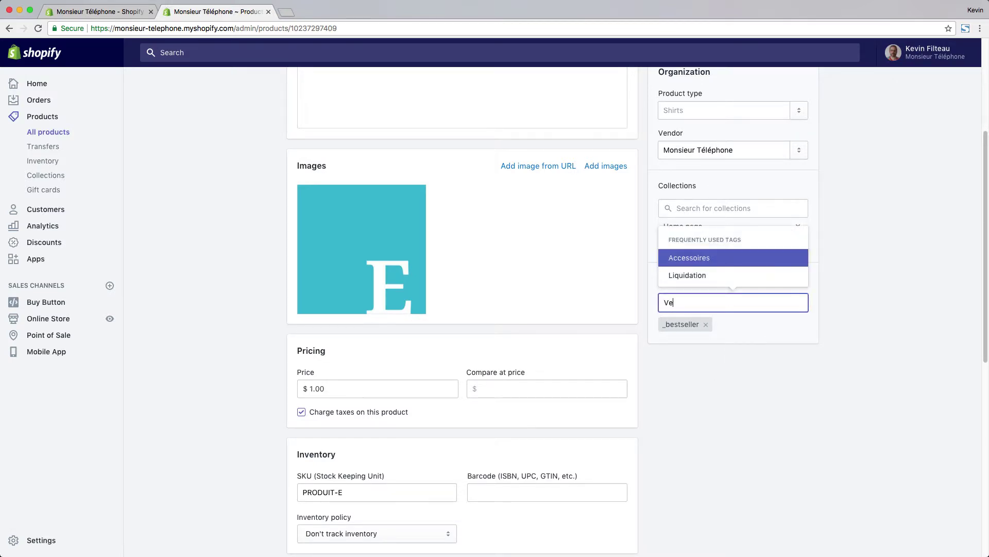
{"action": "type", "text": "dette"}
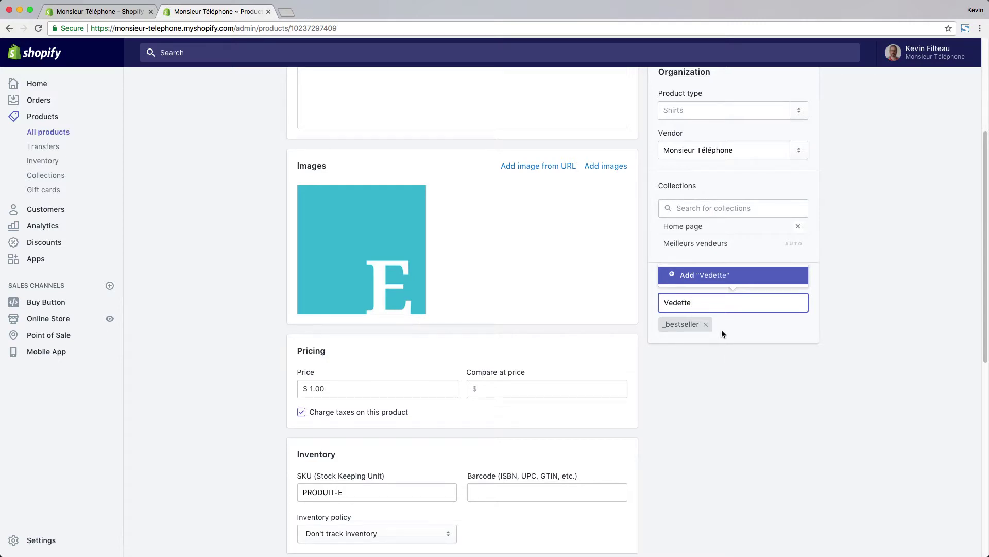
{"action": "key", "text": "Return"}
{"action": "left_click", "coordinate": [710, 353]}
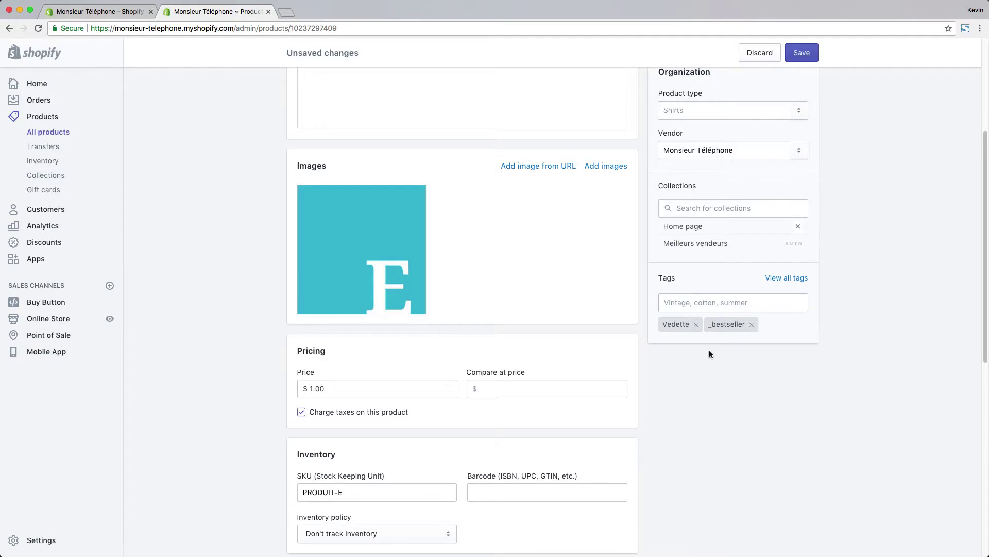
- Save the tag change on Produit E, staying on its page instead of discarding the edit
{"action": "left_click", "coordinate": [51, 177]}
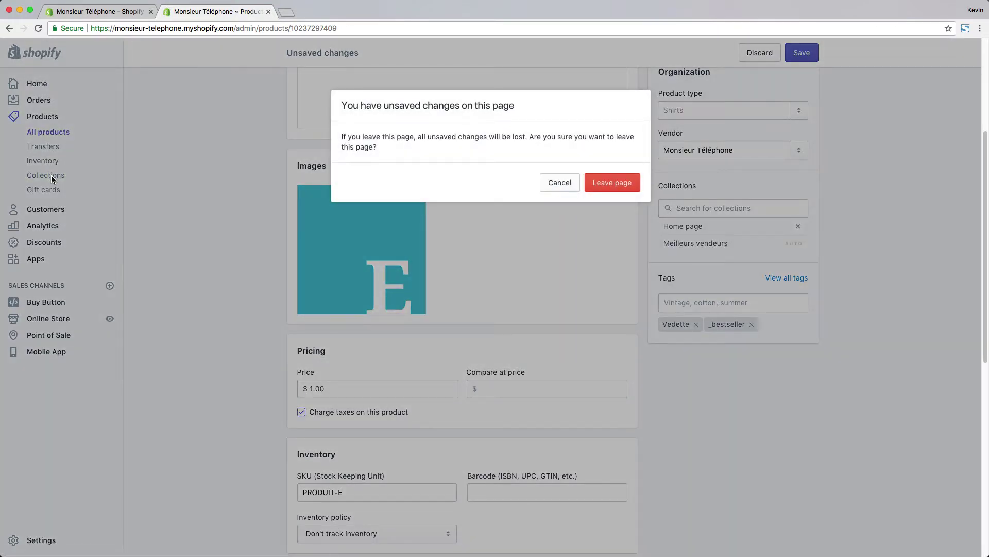
{"action": "left_click", "coordinate": [553, 184]}
{"action": "left_click", "coordinate": [802, 53]}
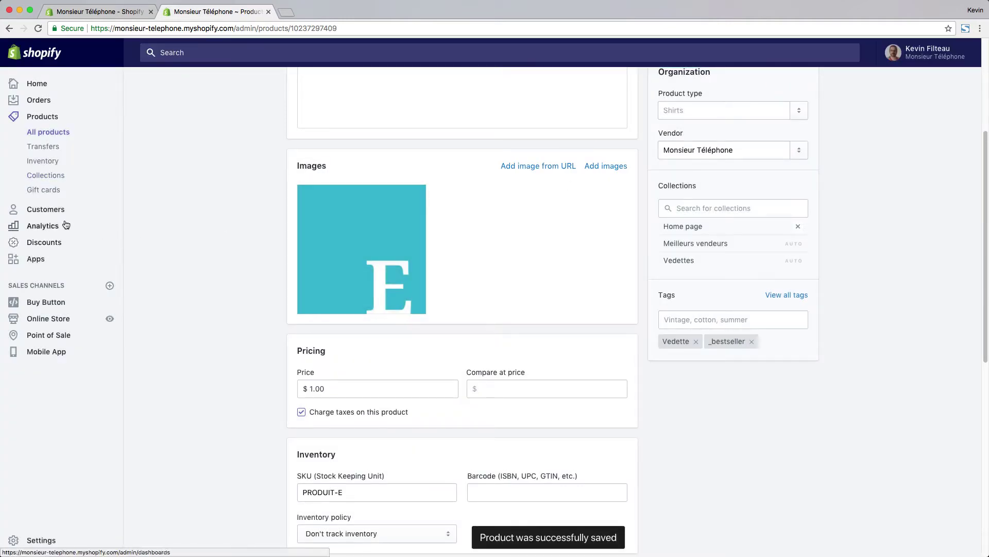
- Open the Vedettes collection and examine its matching products and the available sort orders
{"action": "left_click", "coordinate": [46, 175]}
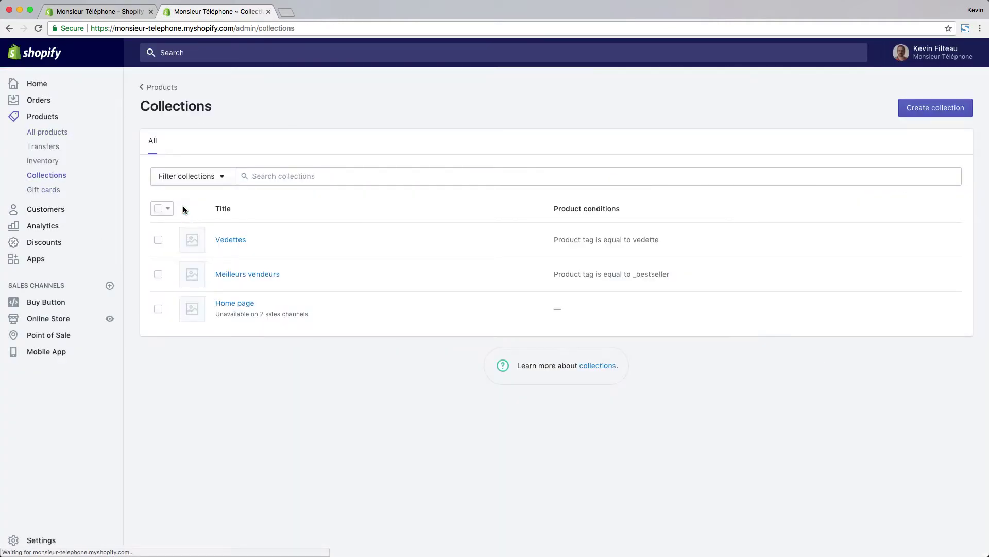
{"action": "left_click", "coordinate": [228, 242]}
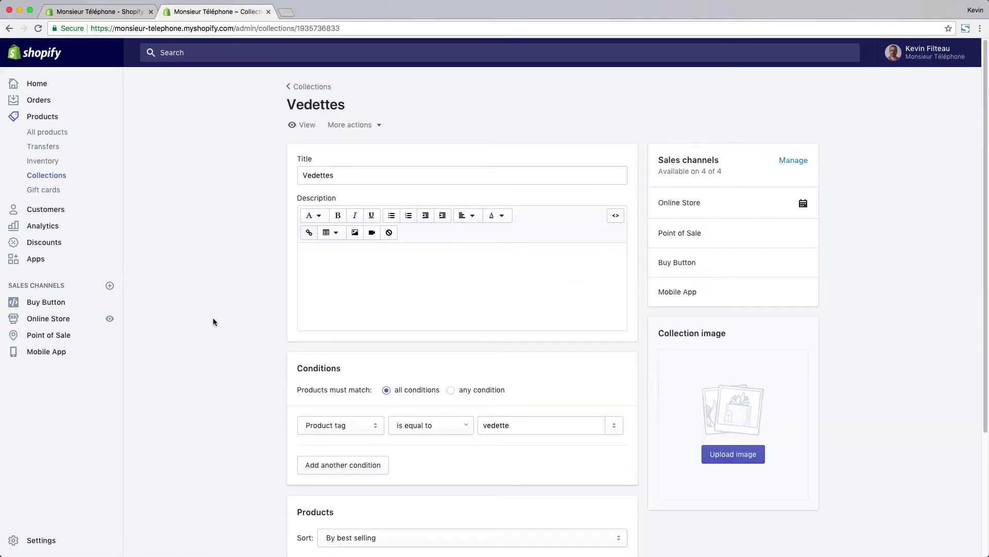
{"action": "scroll", "coordinate": [212, 318], "scroll_direction": "down", "scroll_amount": 3}
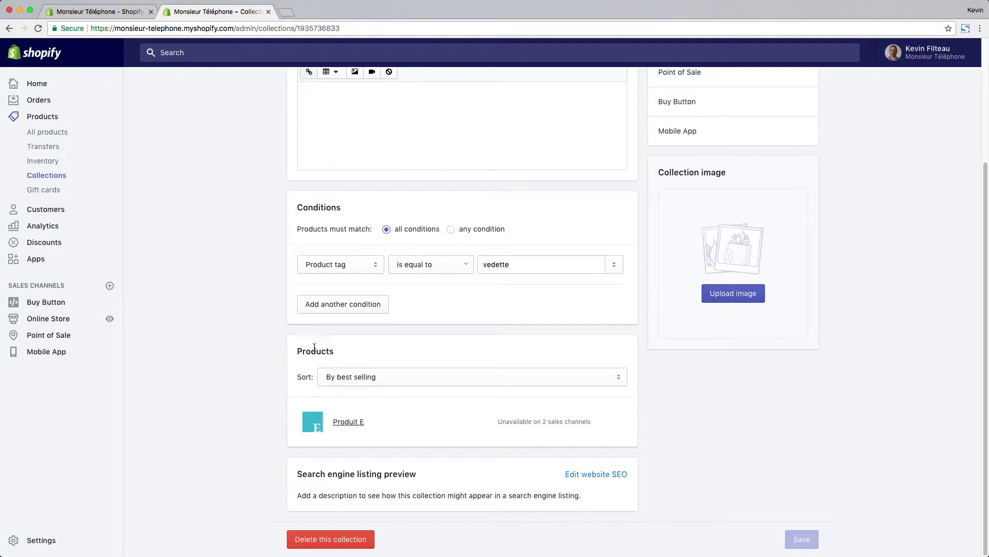
{"action": "left_click", "coordinate": [386, 375]}
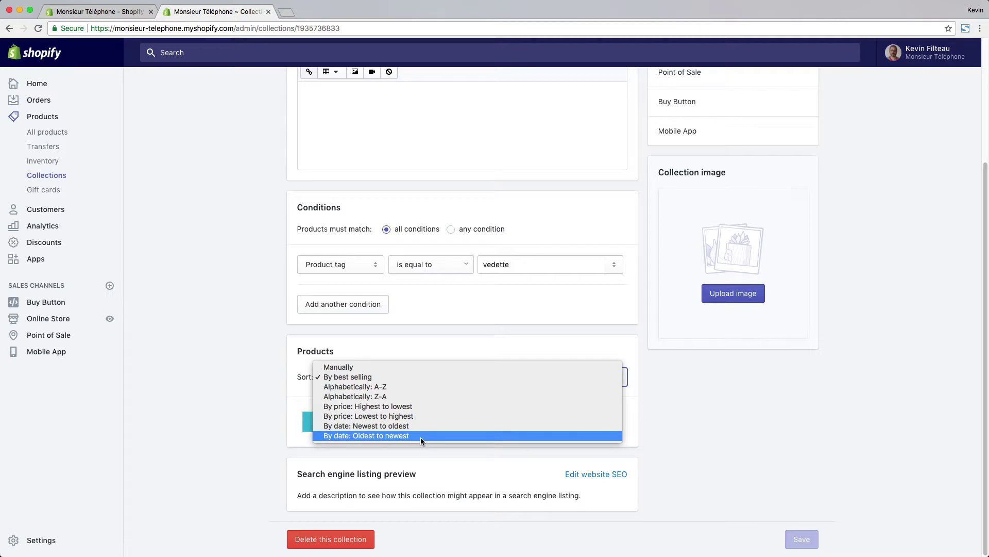
{"action": "left_click", "coordinate": [381, 376]}
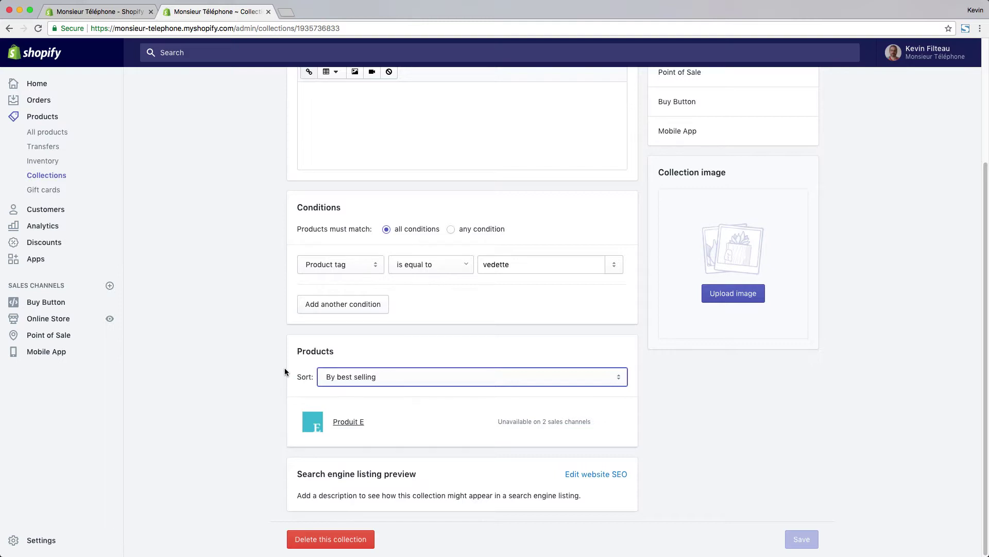
{"action": "left_click", "coordinate": [283, 367]}
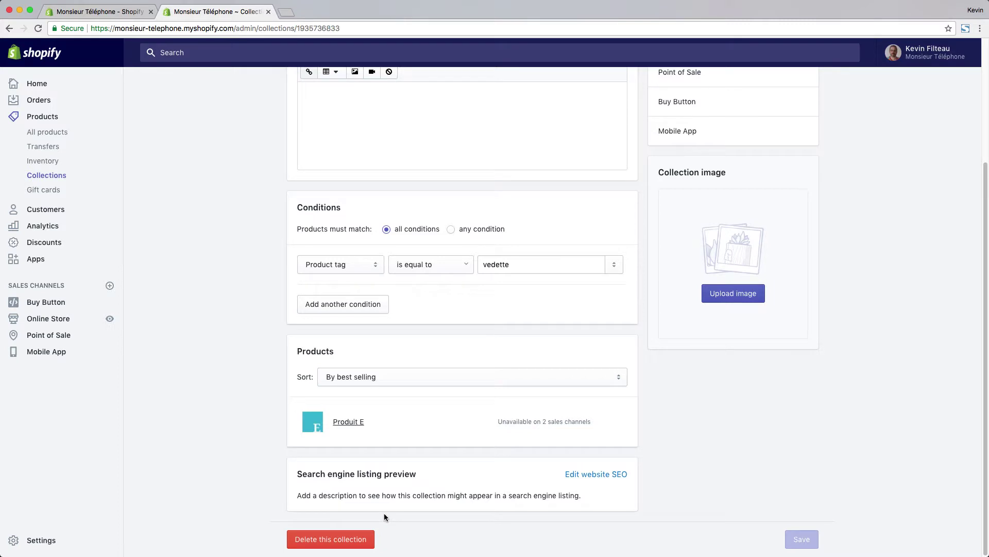
{"action": "scroll", "coordinate": [385, 516], "scroll_direction": "up", "scroll_amount": 5}
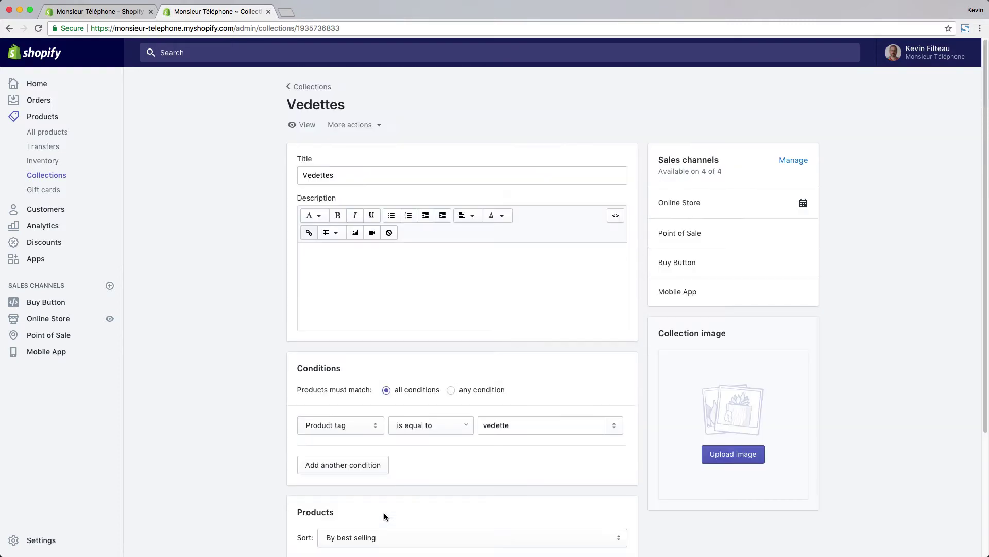
- Open Produit B from the product list, add the tag "Vedette" to it and save the product
{"action": "left_click", "coordinate": [47, 133]}
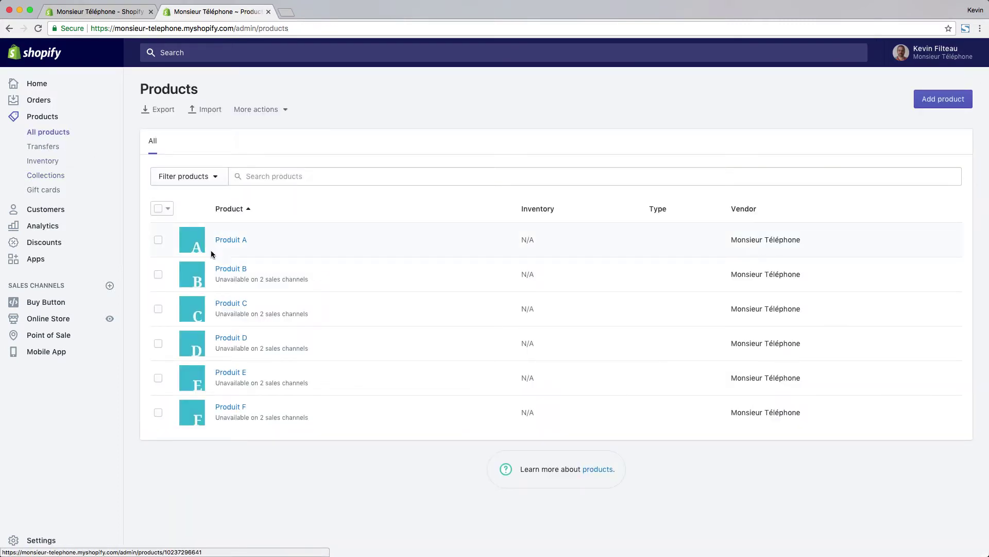
{"action": "left_click", "coordinate": [220, 272]}
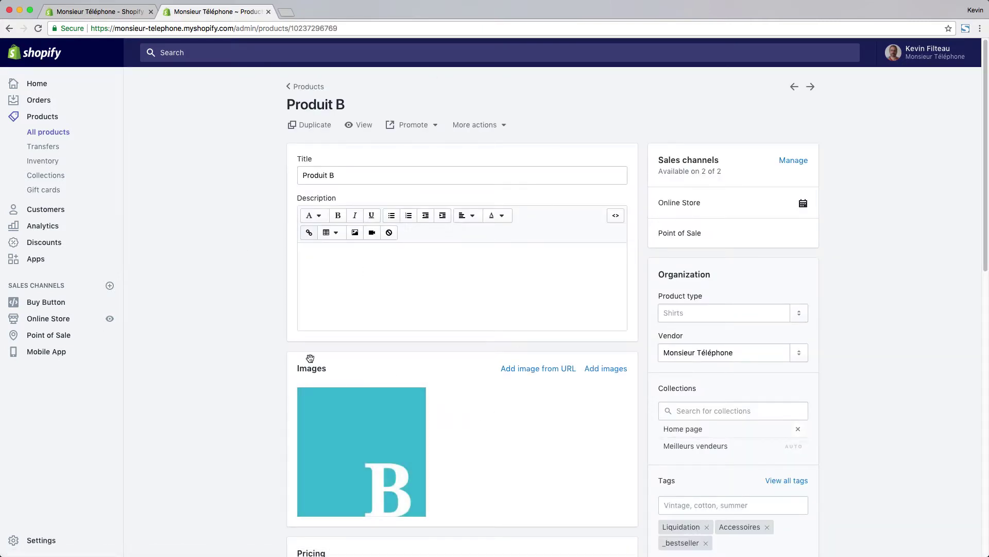
{"action": "scroll", "coordinate": [680, 361], "scroll_direction": "down", "scroll_amount": 3}
{"action": "left_click", "coordinate": [679, 354]}
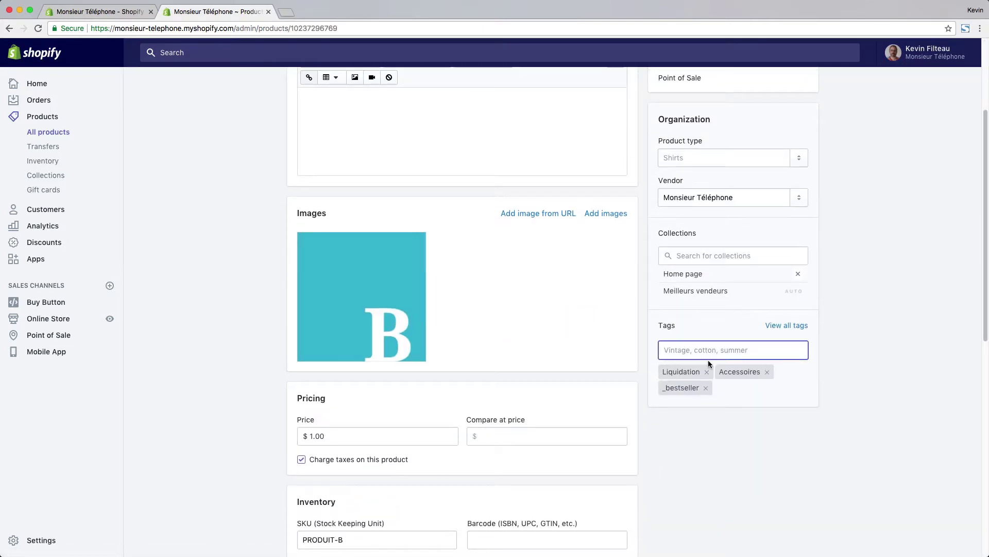
{"action": "type", "text": "Vedette"}
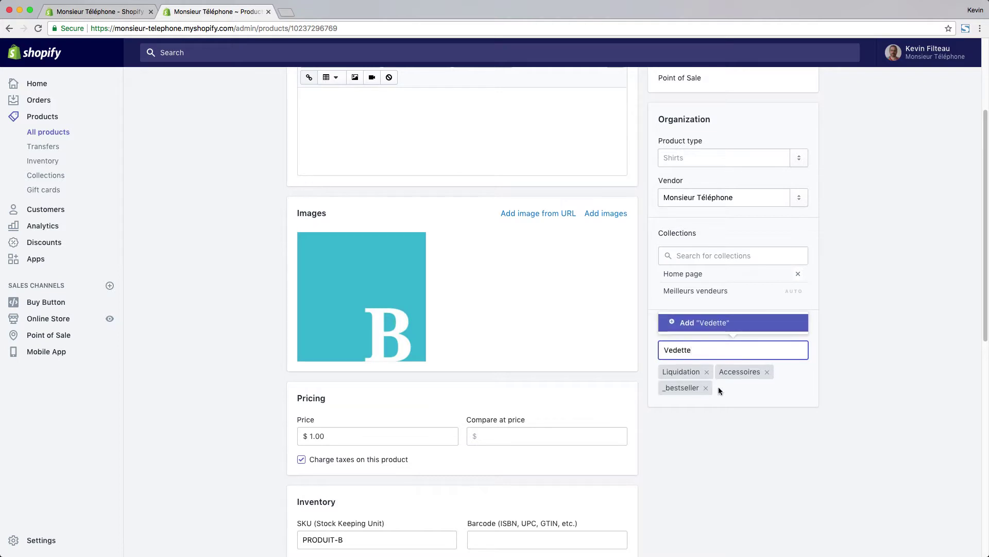
{"action": "key", "text": "Return"}
{"action": "left_click", "coordinate": [804, 56]}
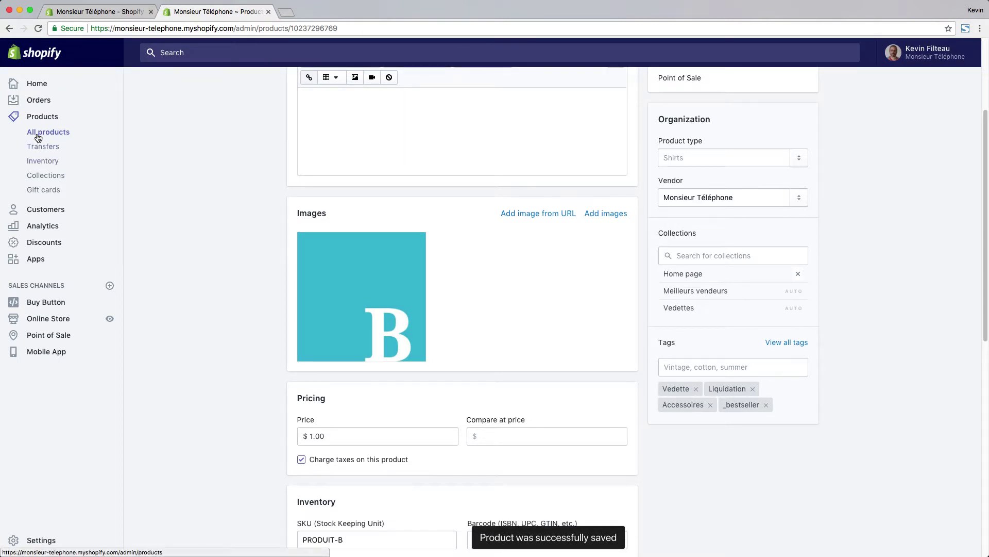
- Open the Vedettes collection and check which products match its tag condition
{"action": "left_click", "coordinate": [43, 176]}
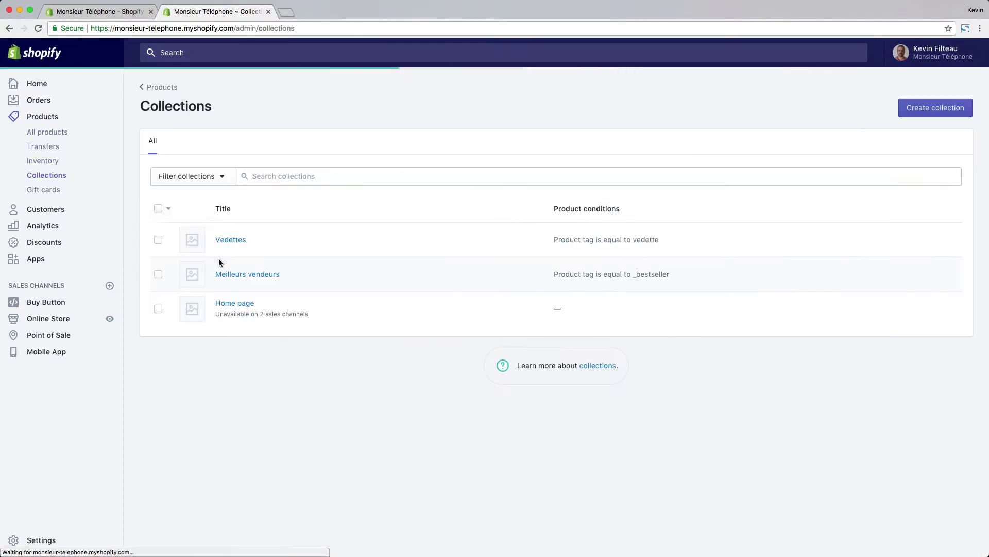
{"action": "left_click", "coordinate": [279, 253]}
{"action": "scroll", "coordinate": [258, 319], "scroll_direction": "down", "scroll_amount": 5}
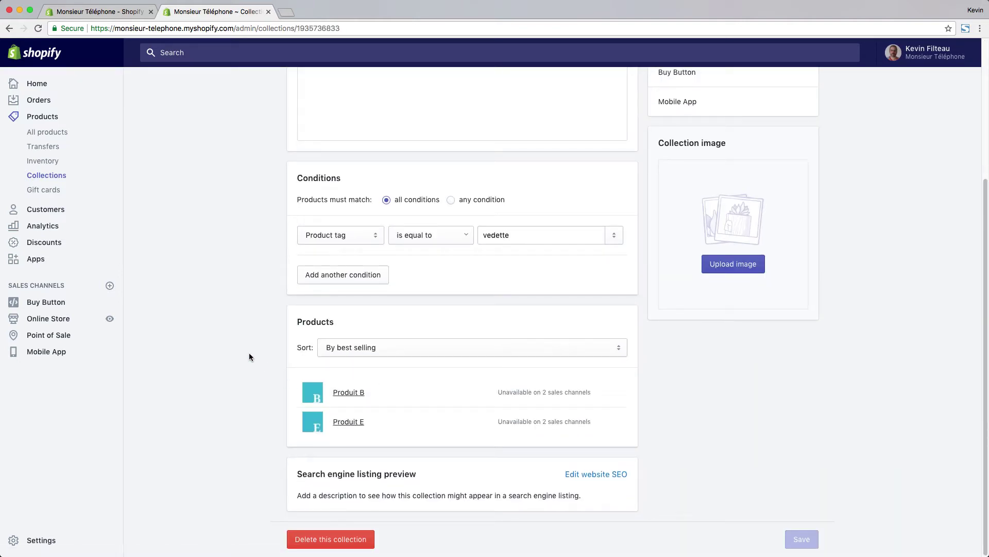
- Select Produit A, Produit D and Produit F in the product list and bulk-add the tag "Vedette" to them
{"action": "left_click", "coordinate": [48, 134]}
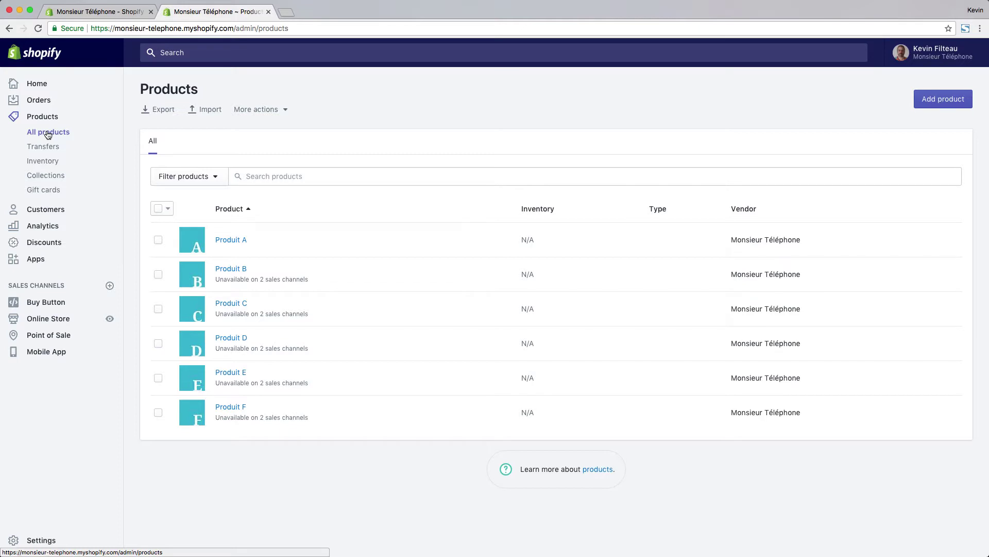
{"action": "left_click", "coordinate": [159, 241]}
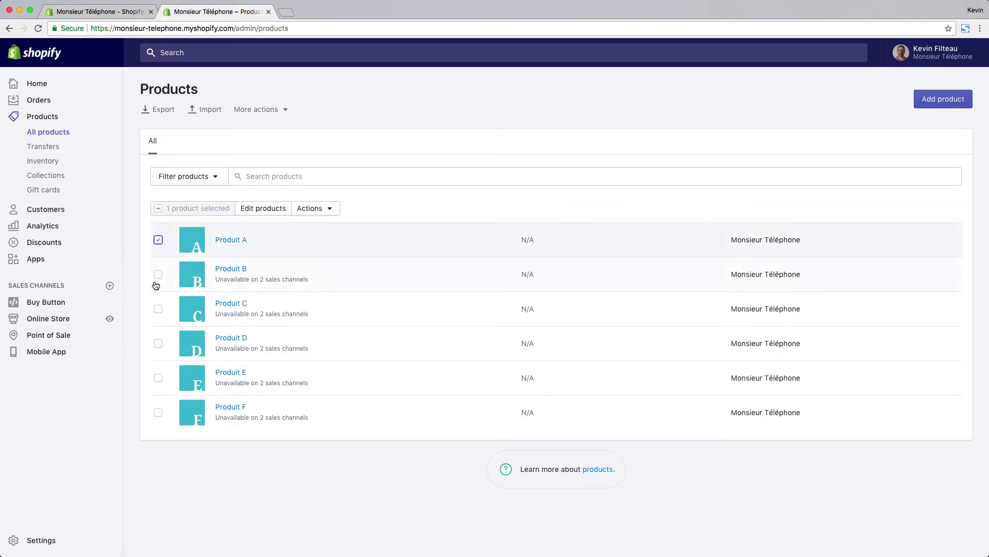
{"action": "left_click", "coordinate": [163, 345]}
{"action": "left_click", "coordinate": [160, 414]}
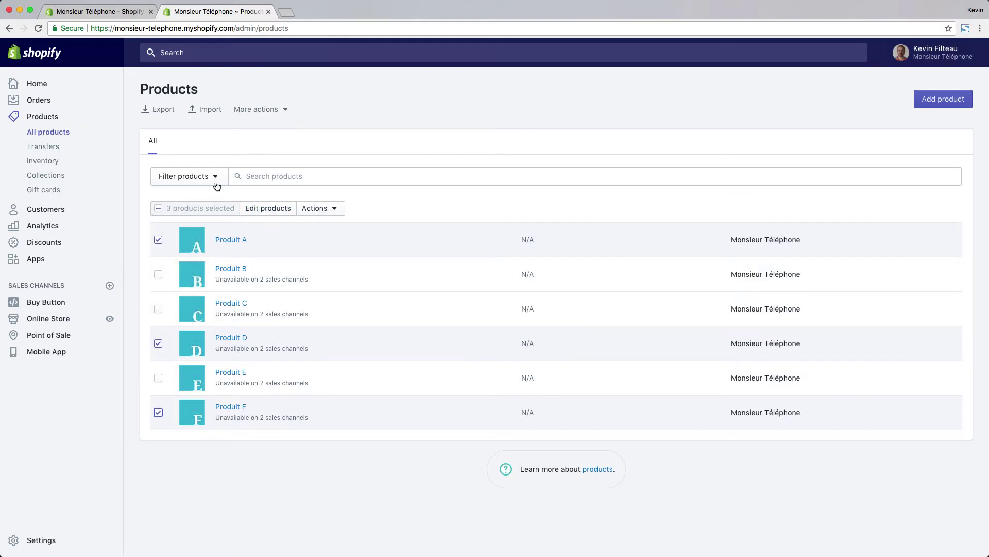
{"action": "left_click", "coordinate": [312, 209]}
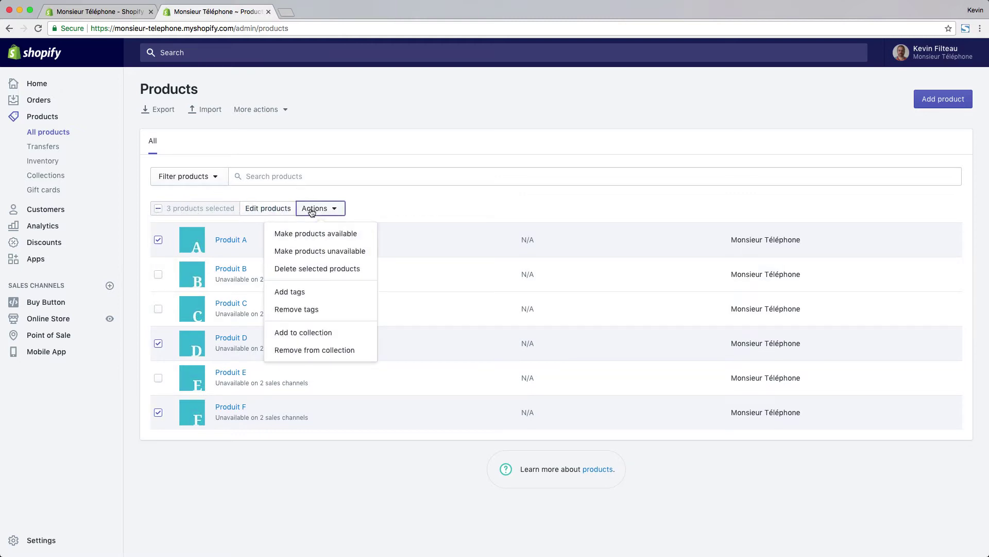
{"action": "left_click", "coordinate": [305, 293]}
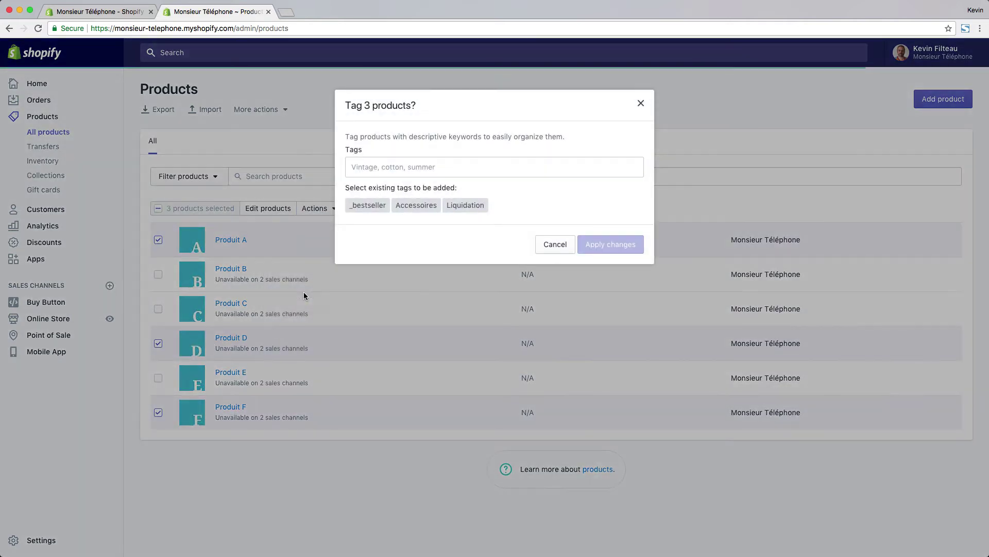
{"action": "left_click", "coordinate": [367, 163]}
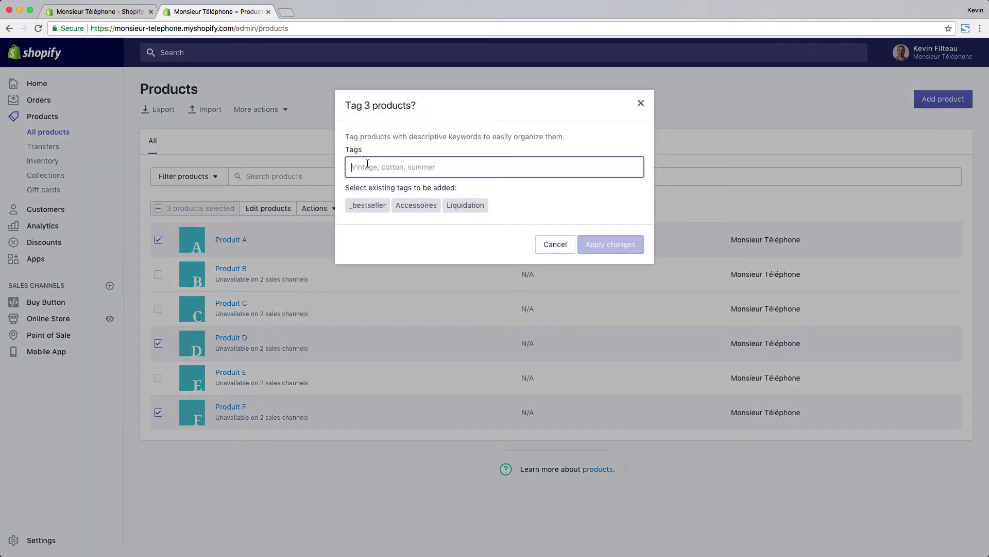
{"action": "type", "text": "VEd"}
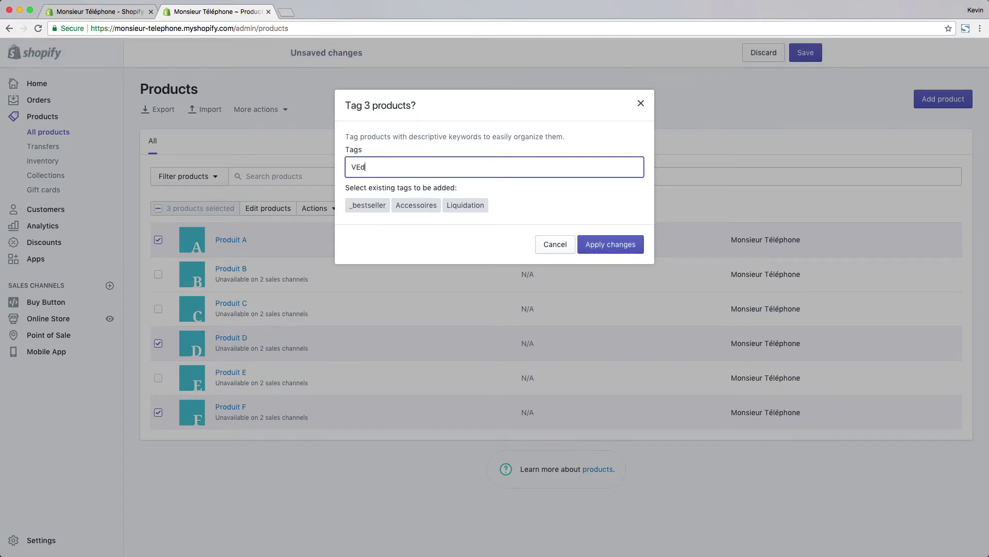
{"action": "key", "text": "BackSpace"}
{"action": "key", "text": "BackSpace"}
{"action": "type", "text": "edette"}
{"action": "key", "text": "Return"}
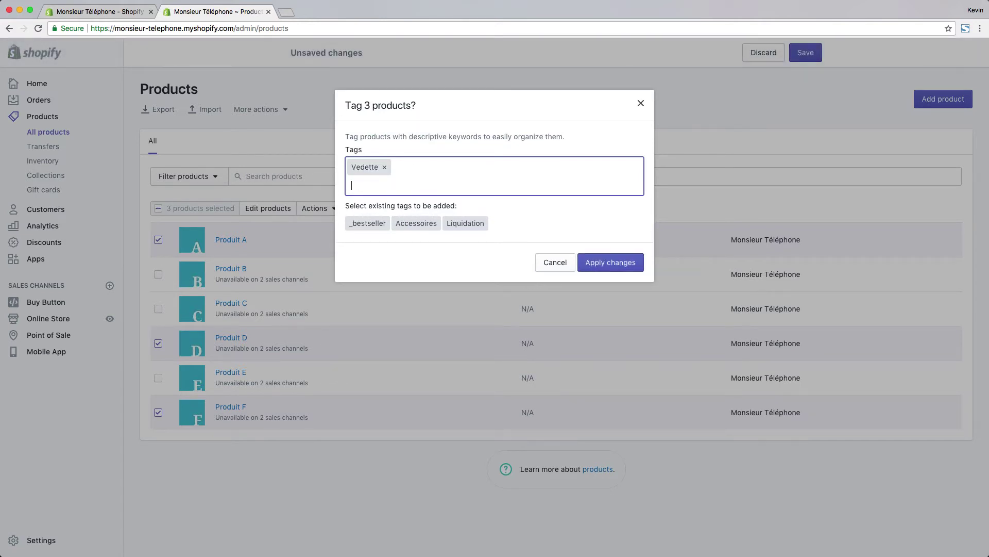
{"action": "left_click", "coordinate": [602, 263]}
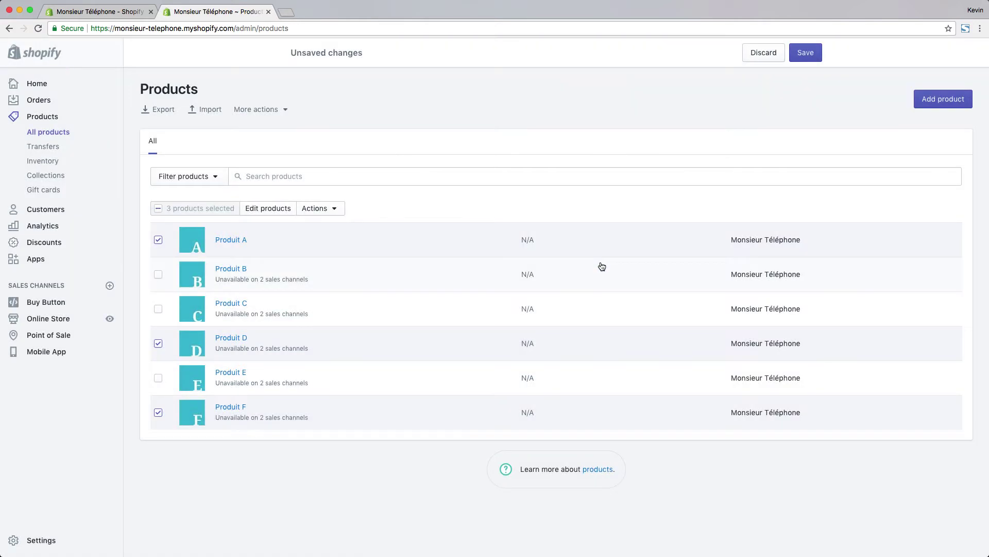
- Reopen the Vedettes collection and review its product list after the bulk tagging
{"action": "left_click", "coordinate": [45, 179]}
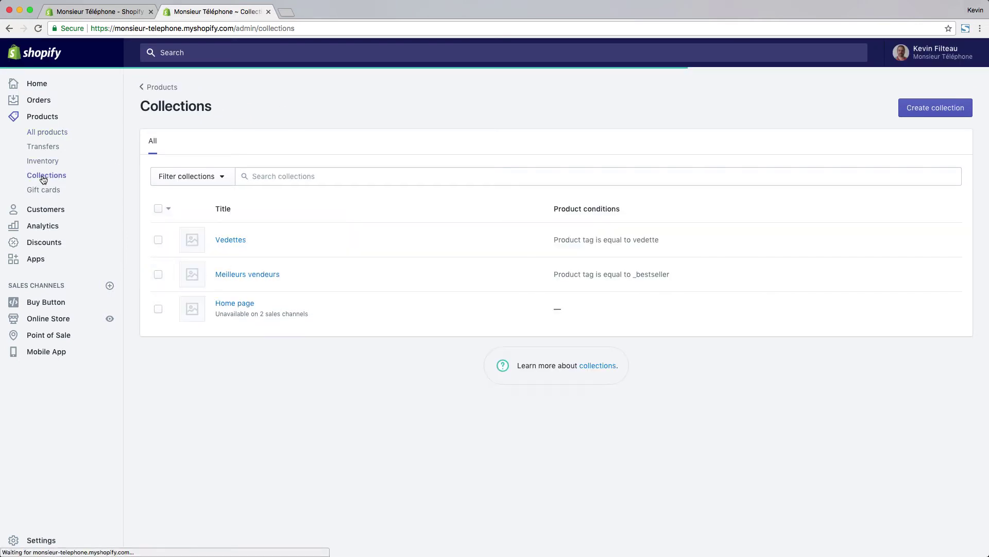
{"action": "left_click", "coordinate": [232, 239]}
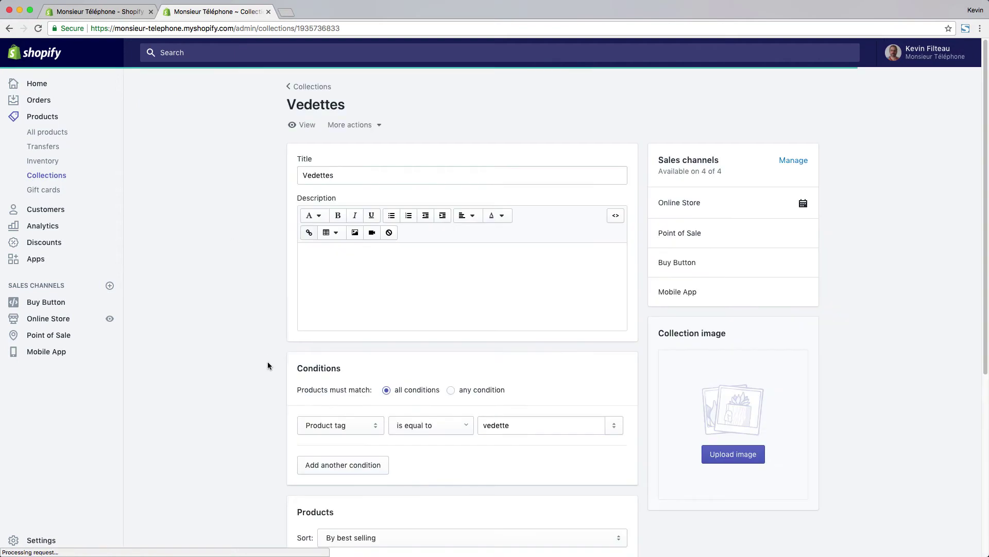
{"action": "scroll", "coordinate": [268, 366], "scroll_direction": "down", "scroll_amount": 5}
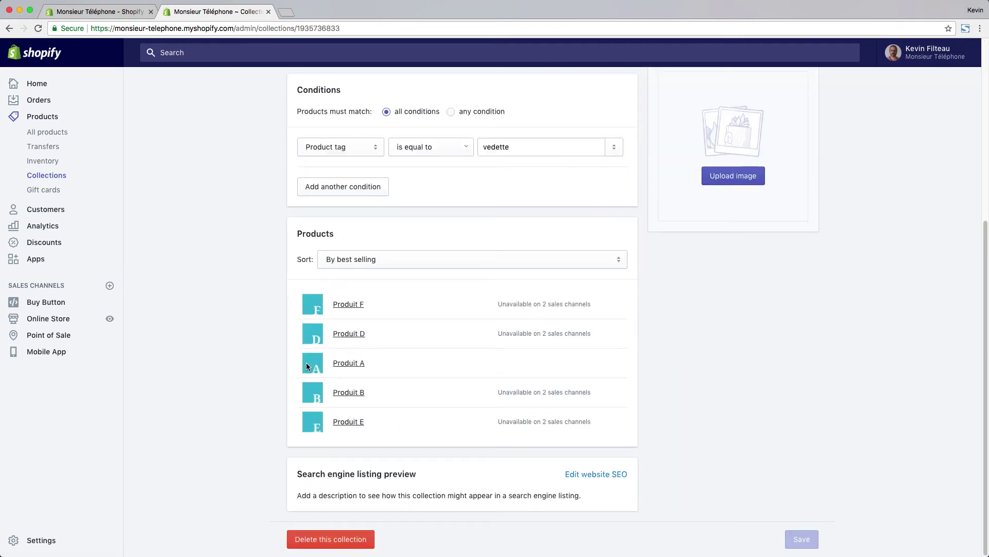
- View the Vedettes collection's page in the online store, look through its products, and close the page
{"action": "scroll", "coordinate": [254, 329], "scroll_direction": "up", "scroll_amount": 5}
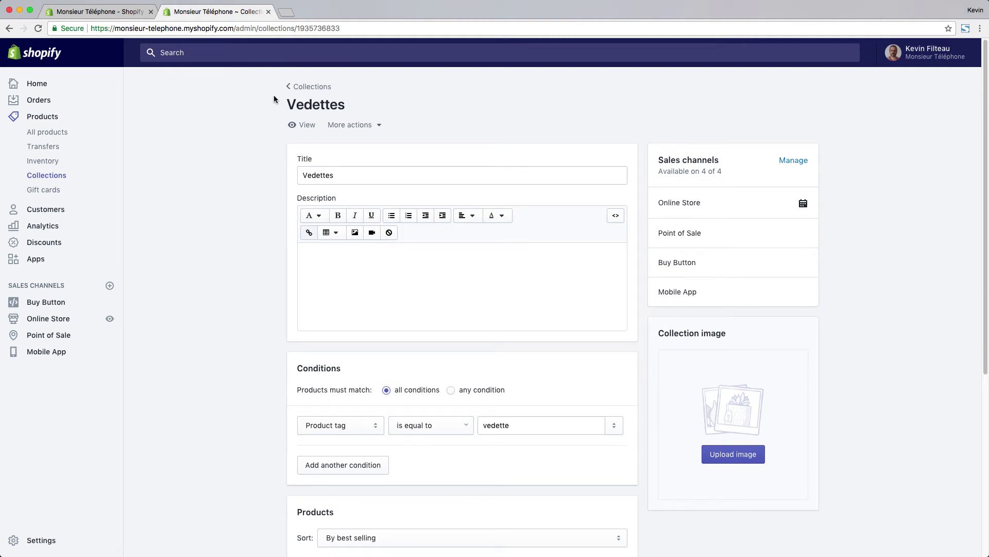
{"action": "left_click", "coordinate": [307, 126]}
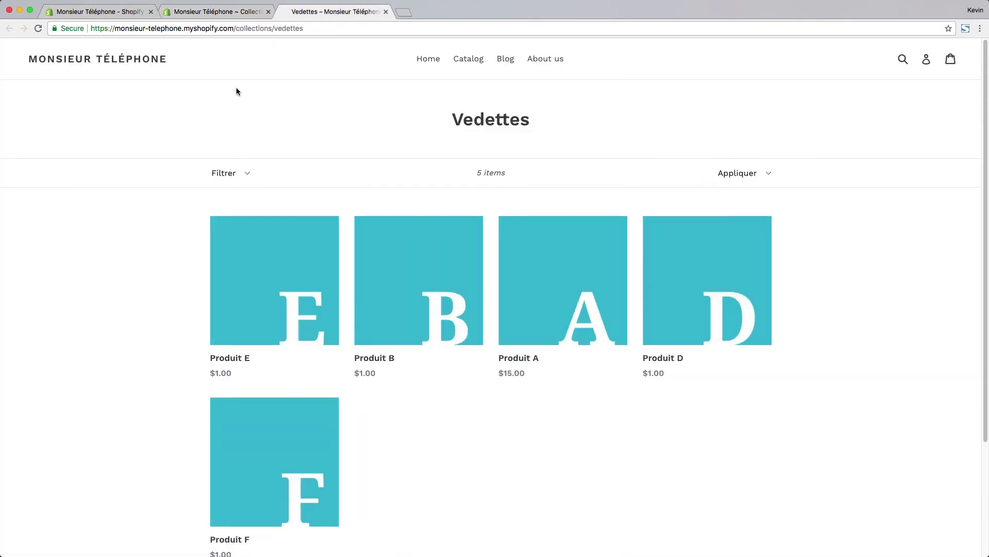
{"action": "scroll", "coordinate": [481, 276], "scroll_direction": "down", "scroll_amount": 3}
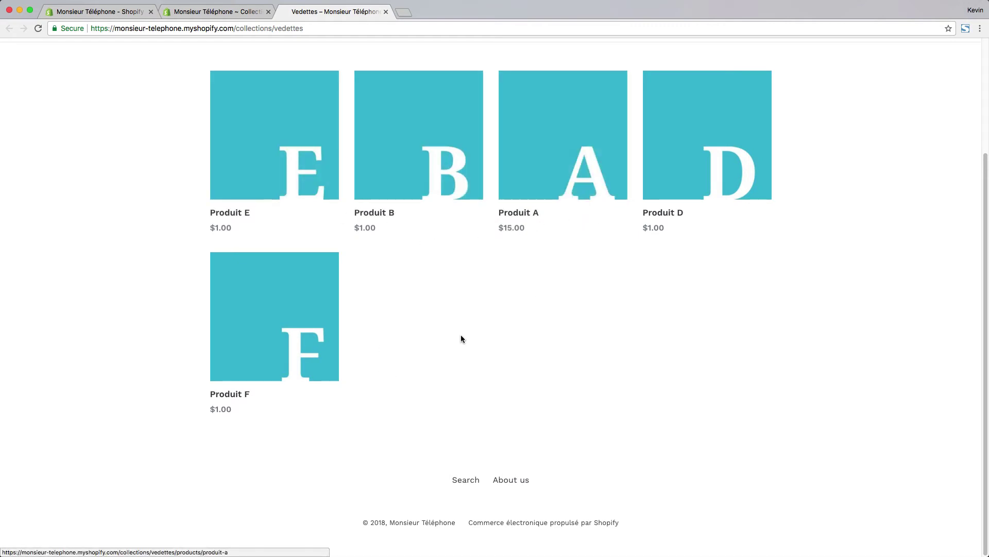
{"action": "scroll", "coordinate": [461, 339], "scroll_direction": "up", "scroll_amount": 3}
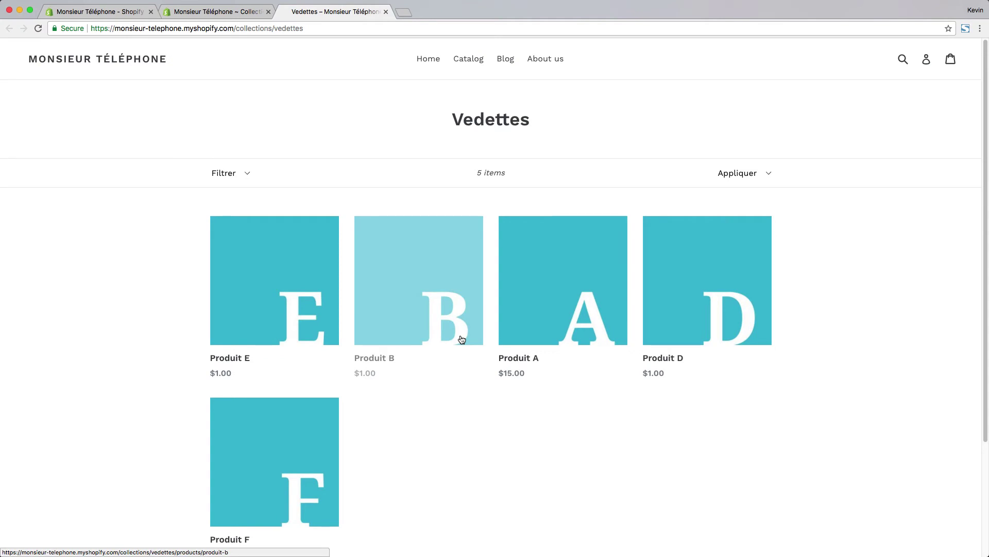
{"action": "scroll", "coordinate": [454, 335], "scroll_direction": "down", "scroll_amount": 3}
{"action": "scroll", "coordinate": [246, 179], "scroll_direction": "up", "scroll_amount": 3}
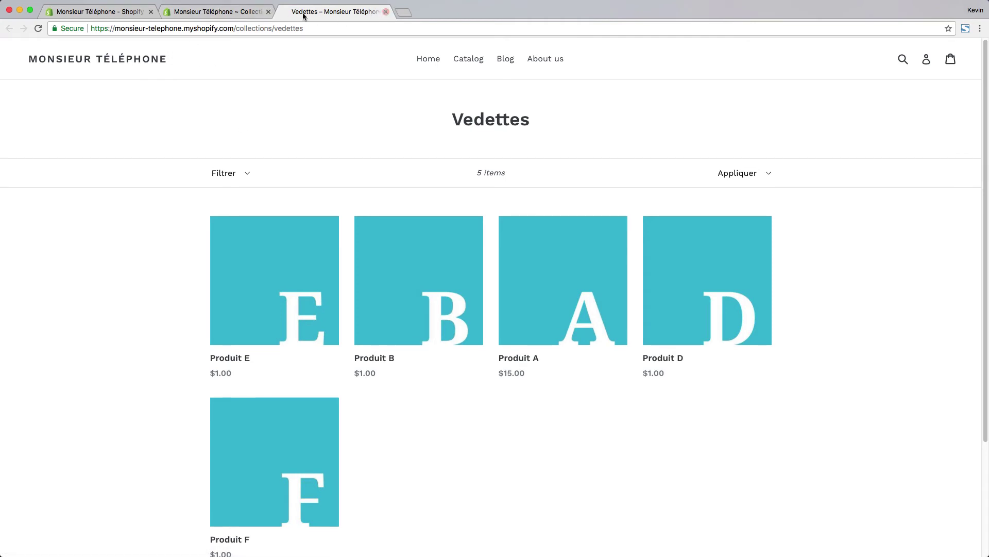
{"action": "left_click", "coordinate": [386, 12]}
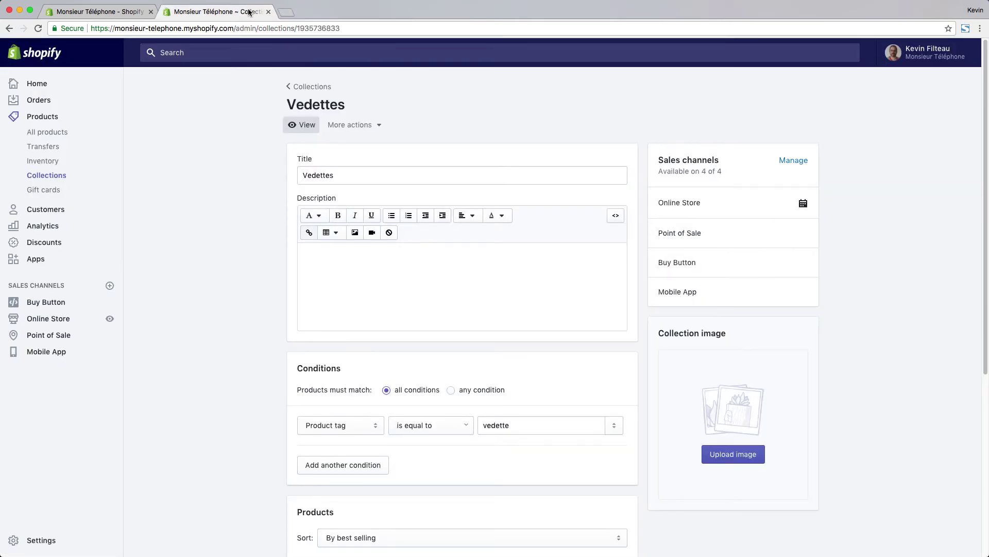
{"action": "scroll", "coordinate": [232, 216], "scroll_direction": "down", "scroll_amount": 1}
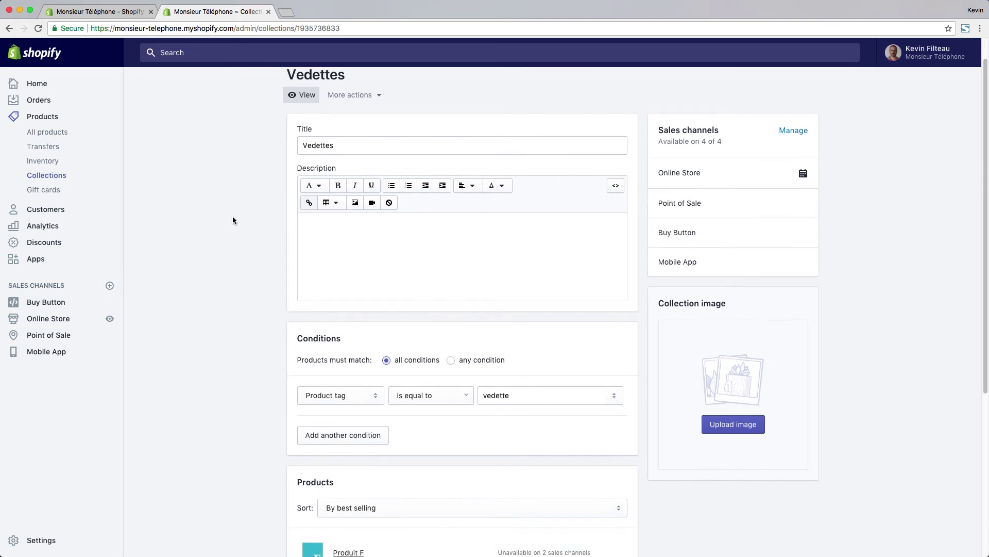
{"action": "left_click", "coordinate": [355, 261]}
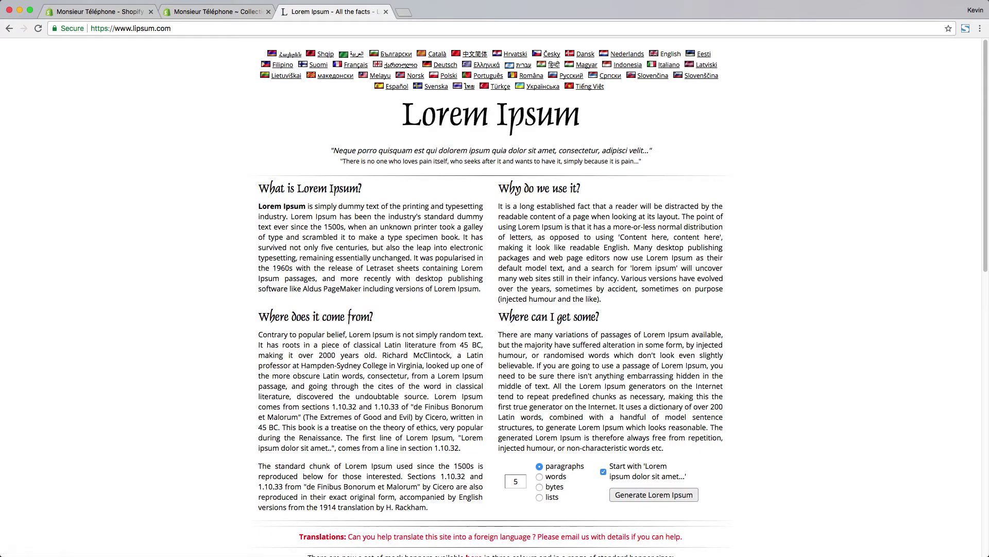
{"action": "scroll", "coordinate": [598, 254], "scroll_direction": "down", "scroll_amount": 5}
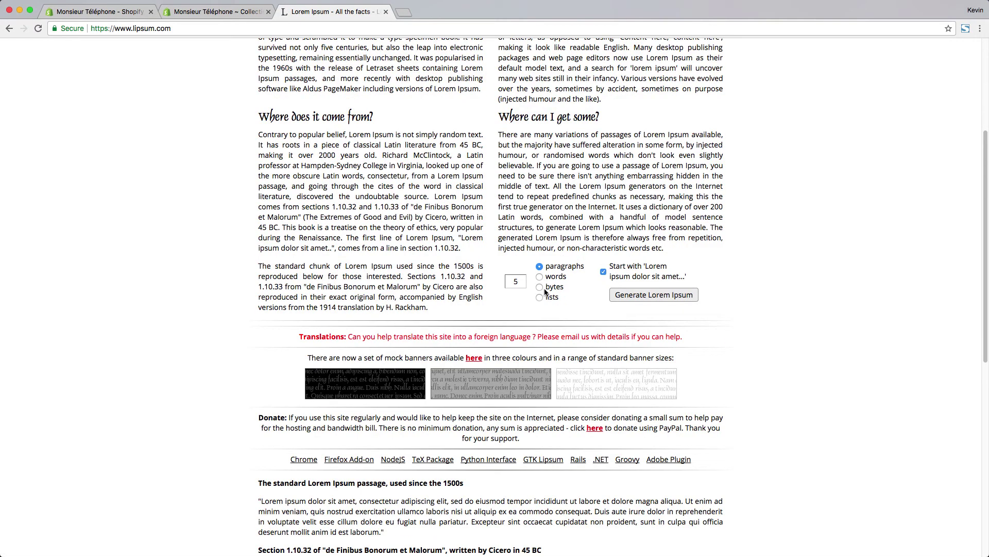
{"action": "left_click", "coordinate": [654, 294]}
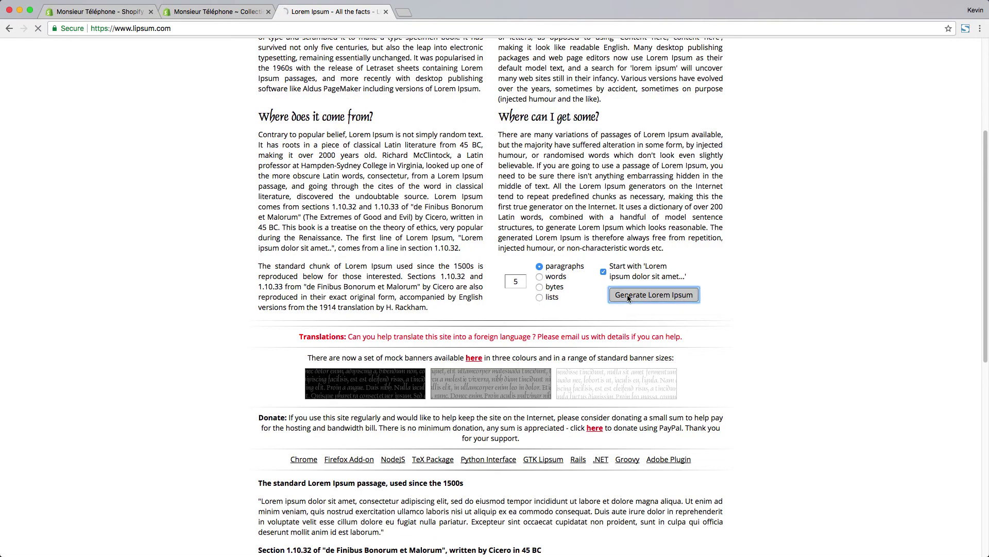
{"action": "left_click_drag", "start_coordinate": [263, 186], "coordinate": [383, 242]}
{"action": "key", "text": "super+c"}
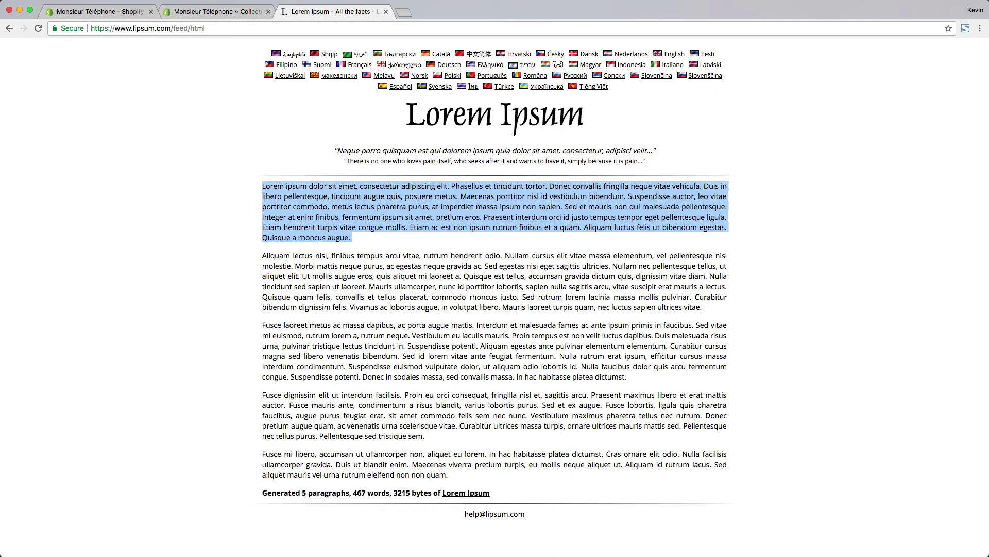
- Return to the Vedettes collection in Shopify, paste the copied Lorem Ipsum paragraph as its description and save the collection
{"action": "key", "text": "super+alt+Left"}
{"action": "left_click", "coordinate": [377, 238]}
{"action": "key", "text": "super+v"}
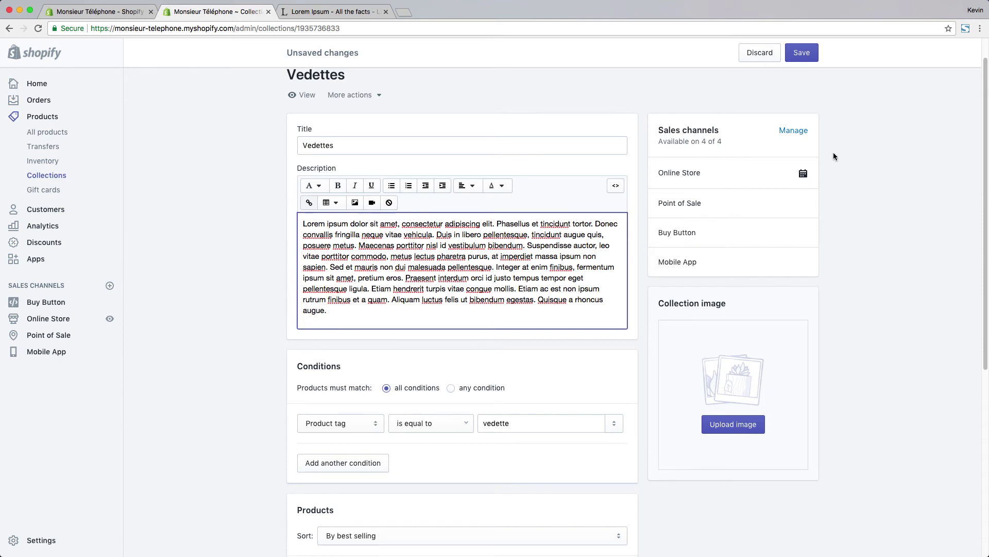
{"action": "left_click", "coordinate": [801, 53]}
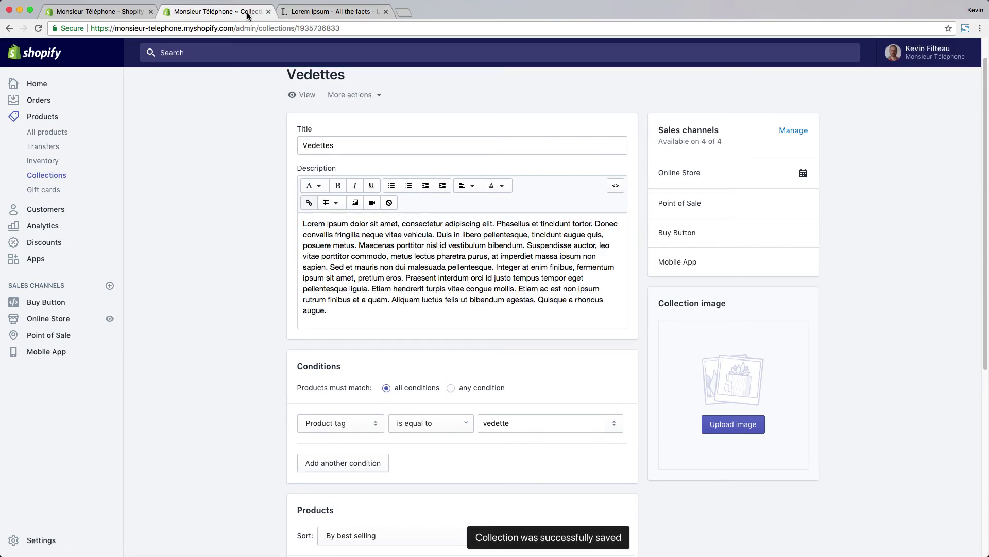
- View the Vedettes collection in the online store and examine how its description is displayed
{"action": "left_click", "coordinate": [309, 96]}
{"action": "left_click", "coordinate": [322, 11]}
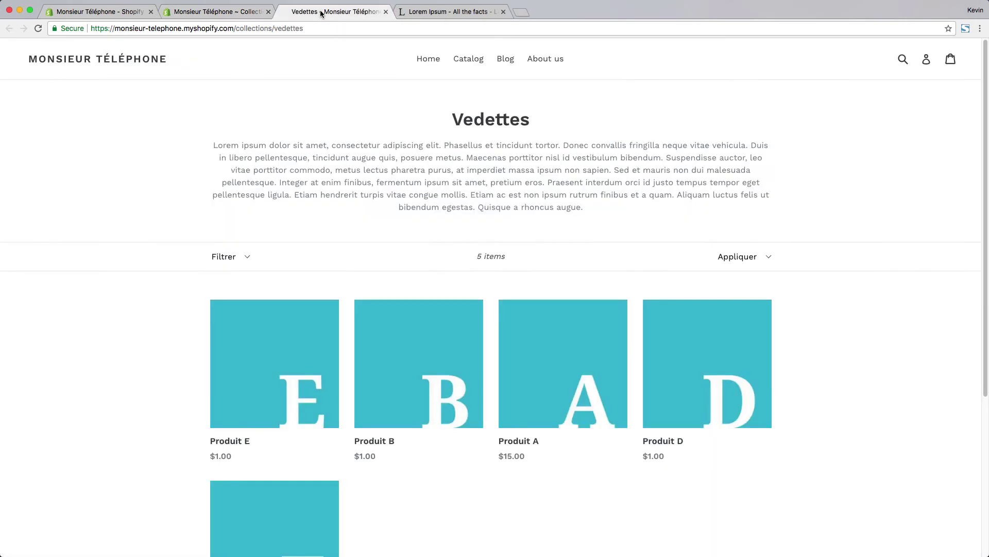
{"action": "left_click_drag", "start_coordinate": [213, 145], "coordinate": [628, 213]}
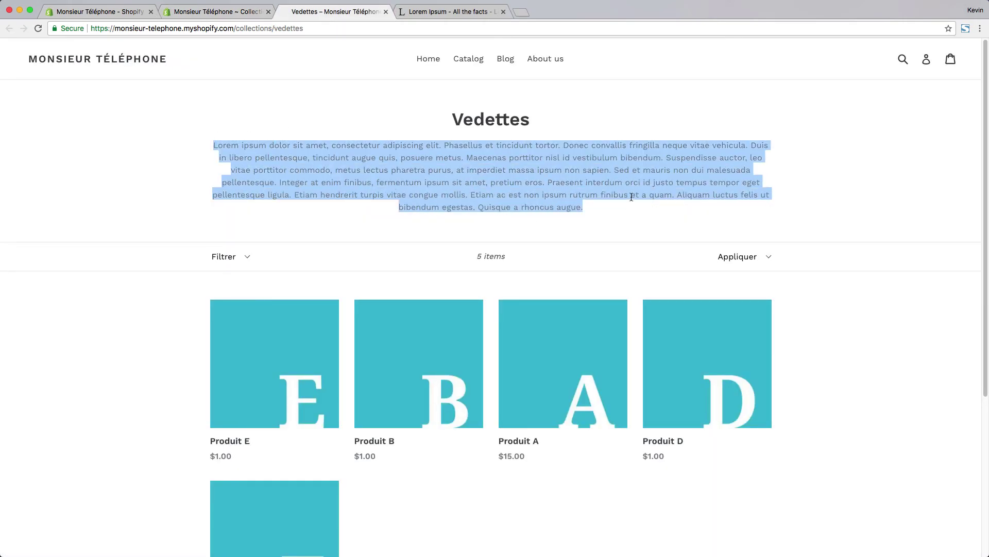
{"action": "left_click", "coordinate": [209, 170]}
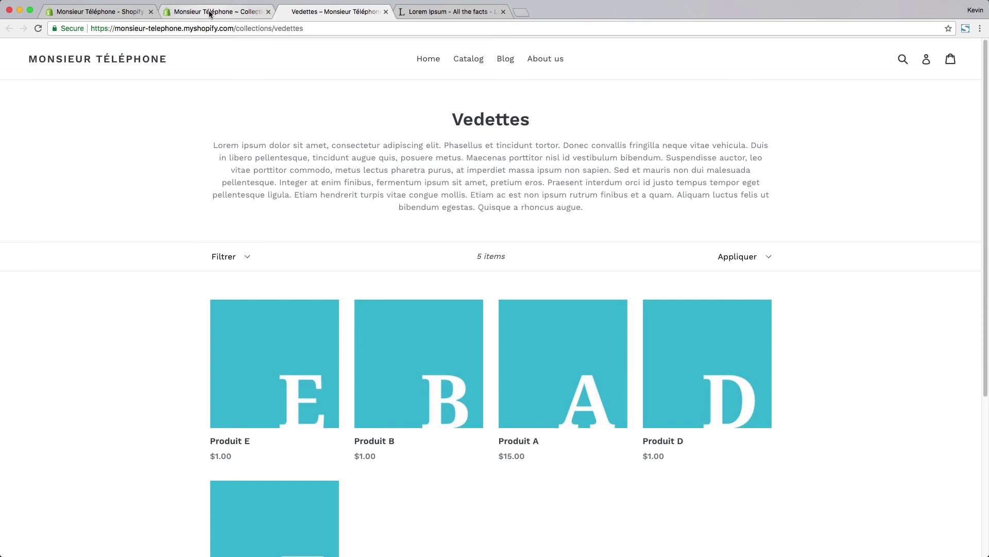
- Return to the Vedettes collection's admin page and review its description, conditions, products and search engine listing preview
{"action": "left_click", "coordinate": [235, 16]}
{"action": "scroll", "coordinate": [226, 227], "scroll_direction": "down", "scroll_amount": 5}
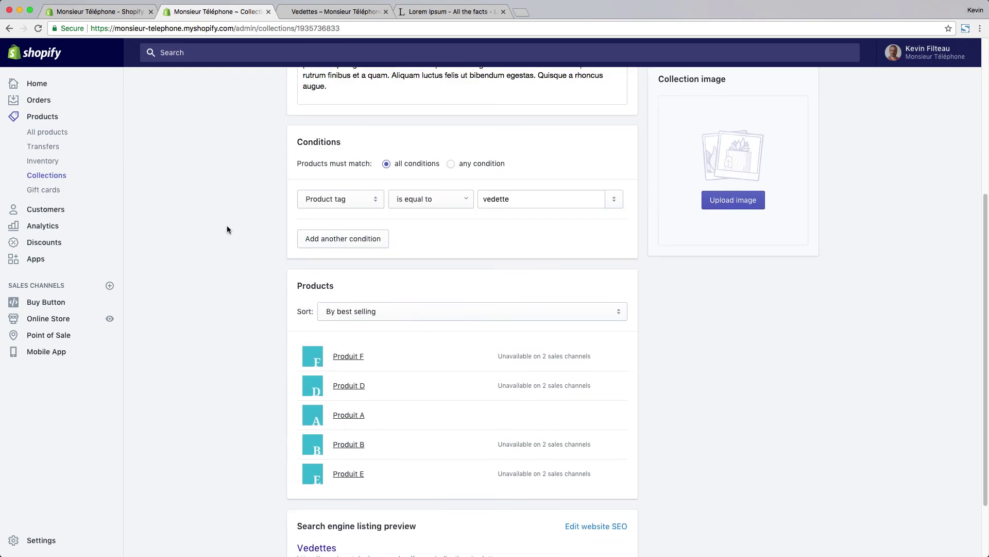
{"action": "scroll", "coordinate": [226, 229], "scroll_direction": "down", "scroll_amount": 3}
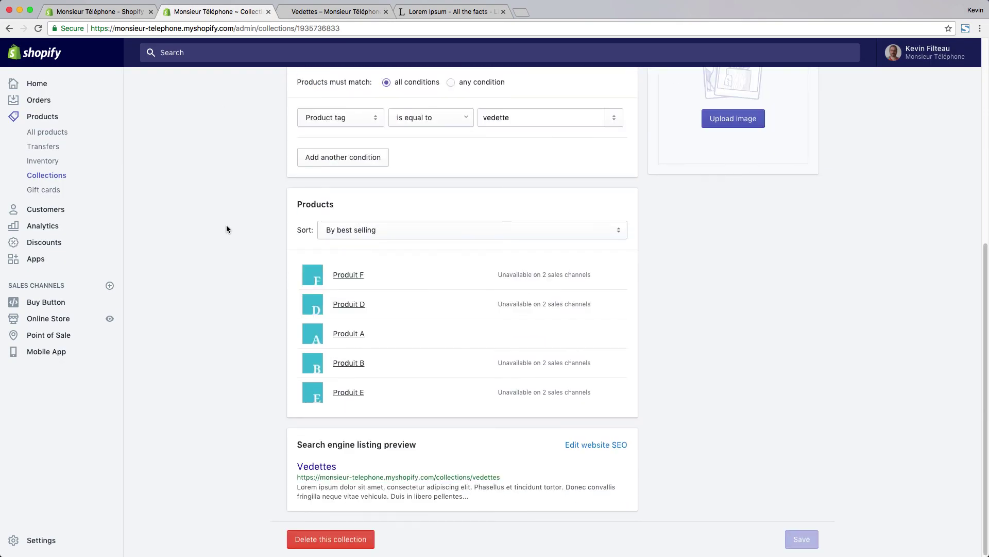
{"action": "scroll", "coordinate": [310, 274], "scroll_direction": "up", "scroll_amount": 7}
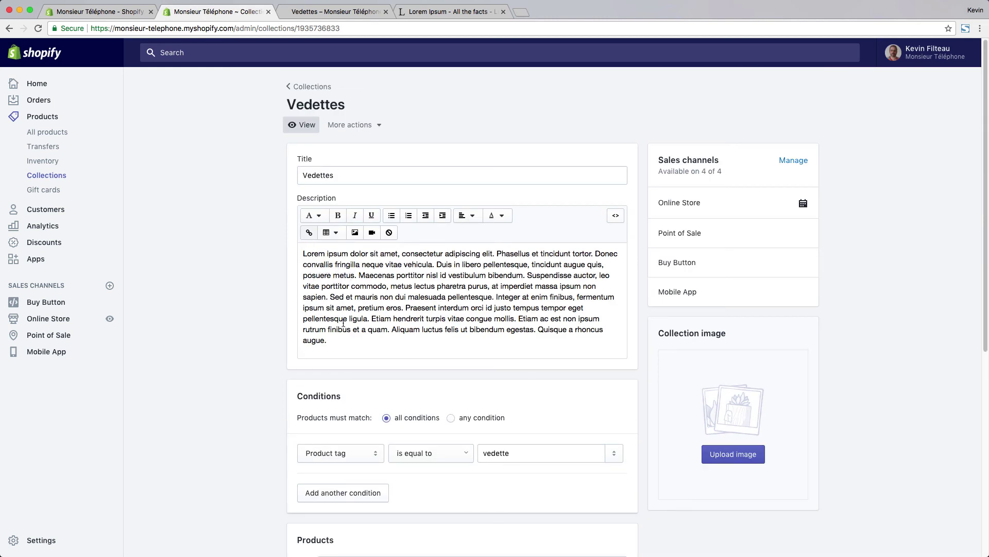
{"action": "scroll", "coordinate": [464, 267], "scroll_direction": "down", "scroll_amount": 5}
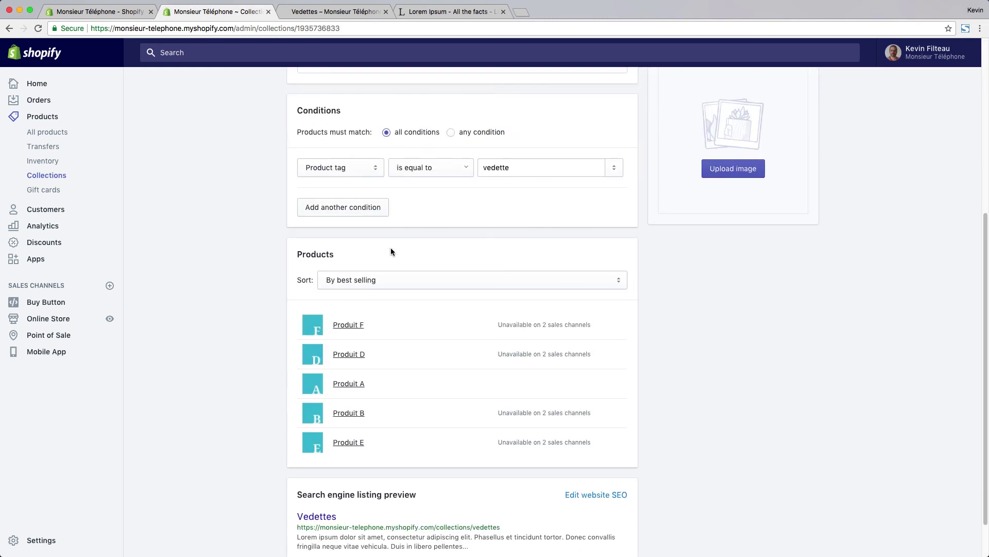